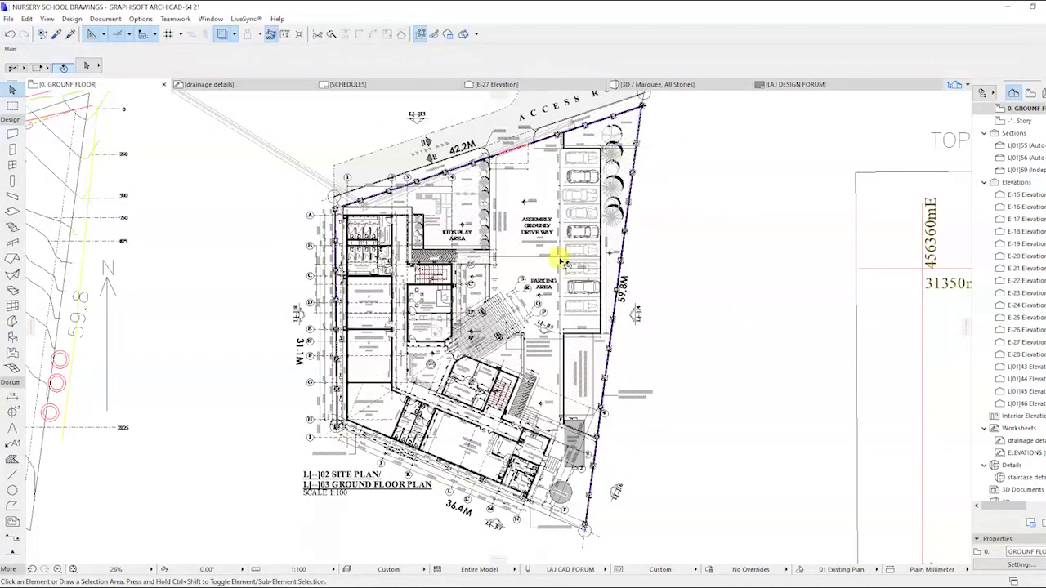
# - Set a first project north direction along the north arrow left of the site plan
pyautogui.scroll(-1, 497, 373)
pyautogui.scroll(4, 409, 397)
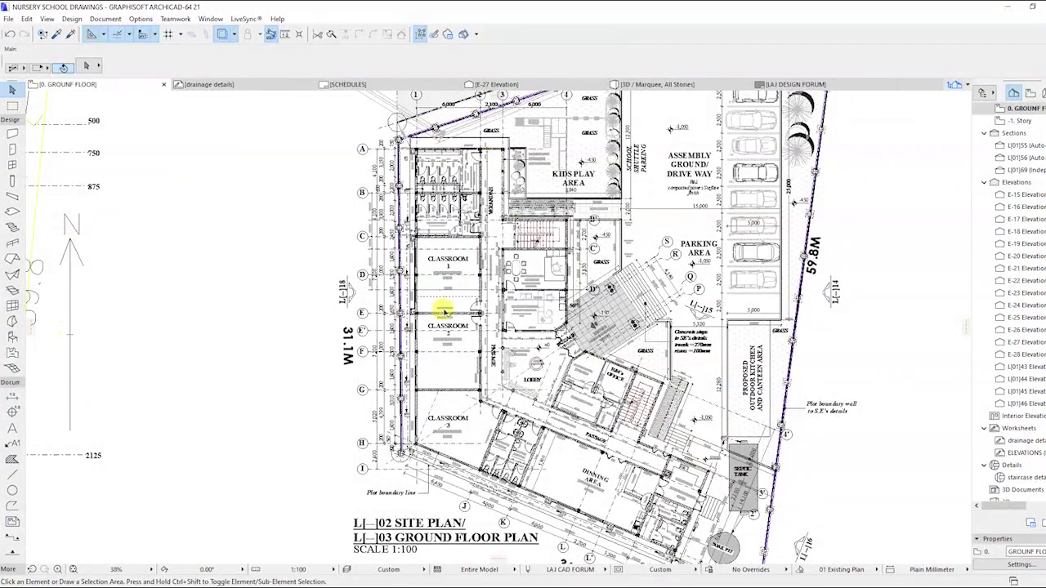
pyautogui.scroll(-3, 442, 311)
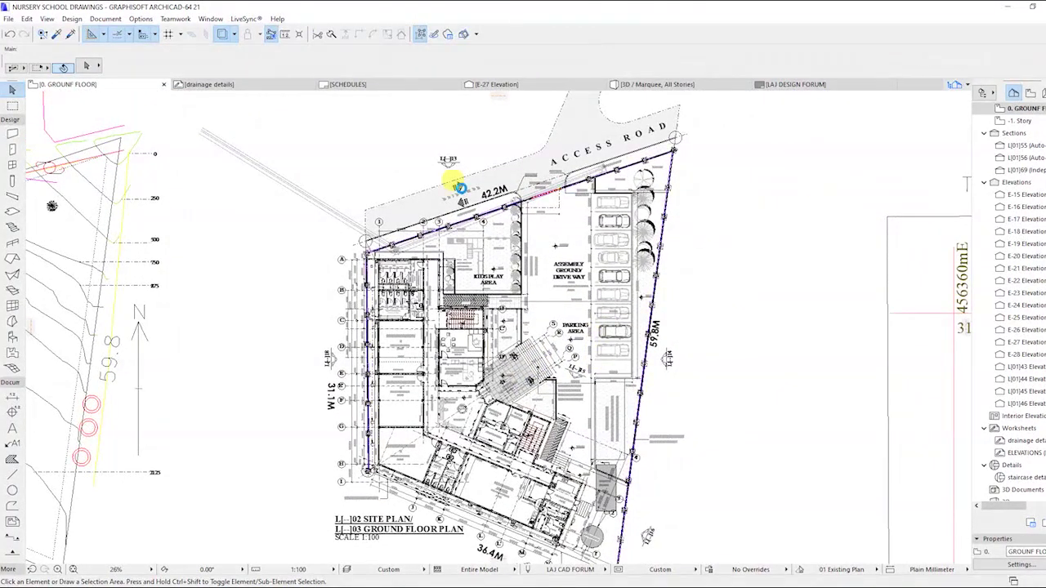
pyautogui.click(141, 19)
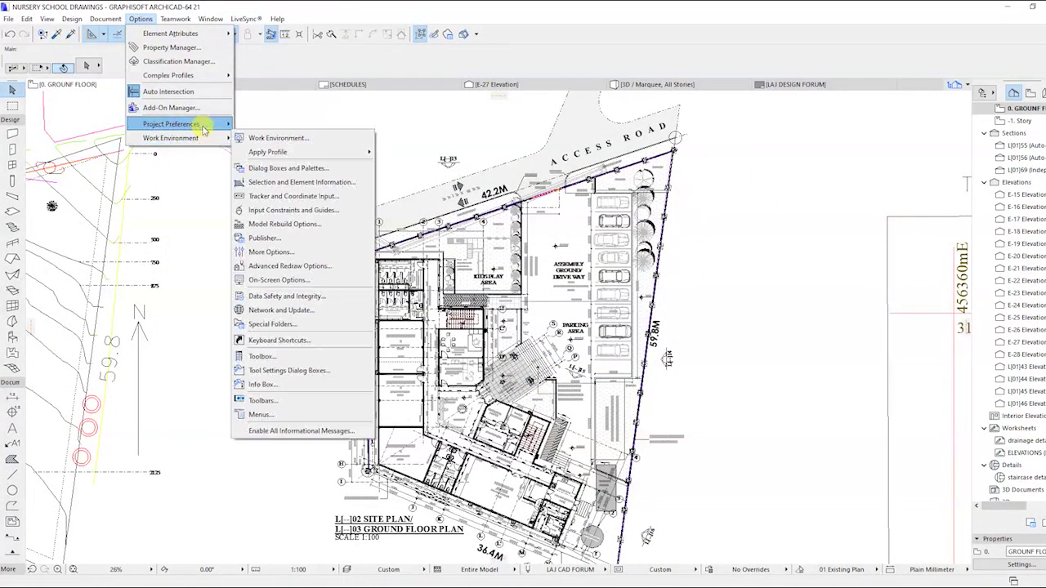
pyautogui.moveTo(205, 124)
pyautogui.click(287, 240)
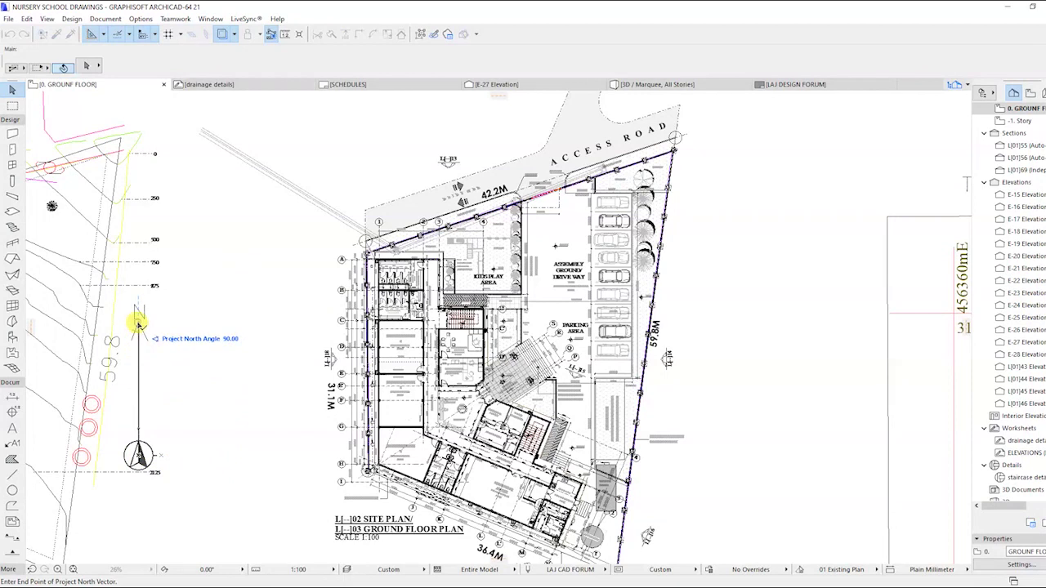
pyautogui.click(138, 324)
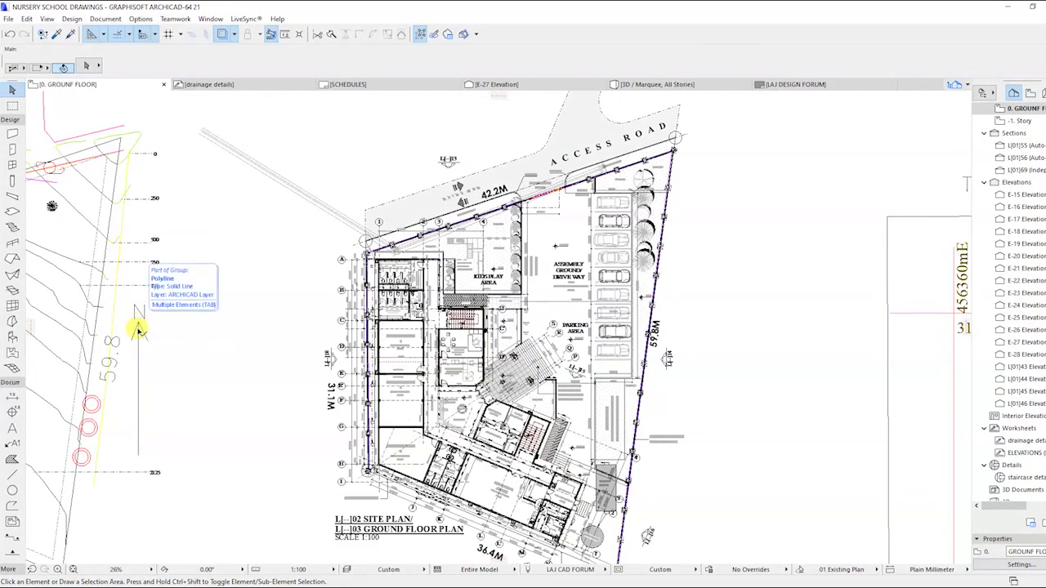
# - Redefine project north from the north arrow's base to its tip
pyautogui.click(141, 18)
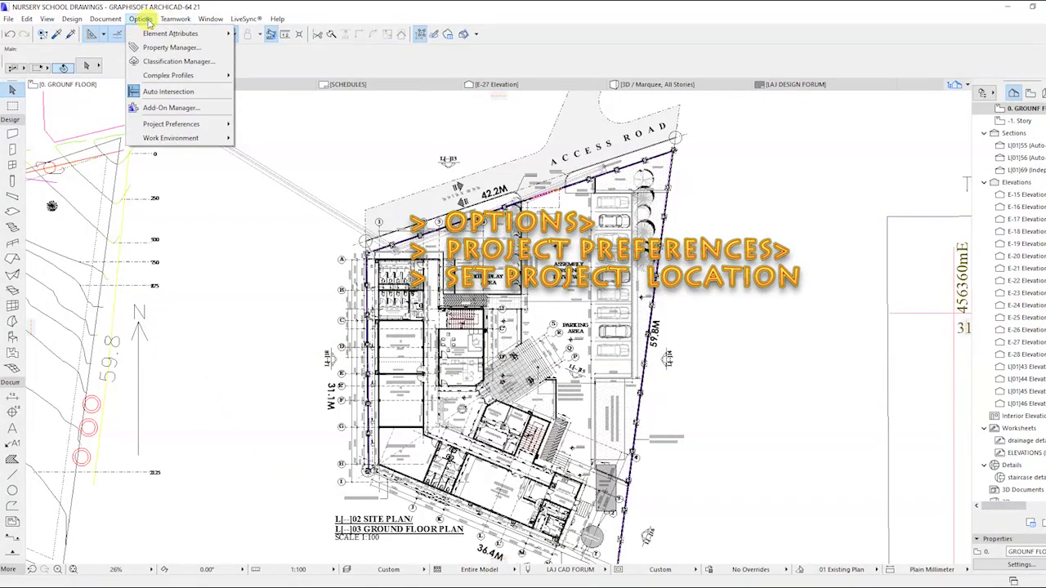
pyautogui.moveTo(175, 119)
pyautogui.click(286, 241)
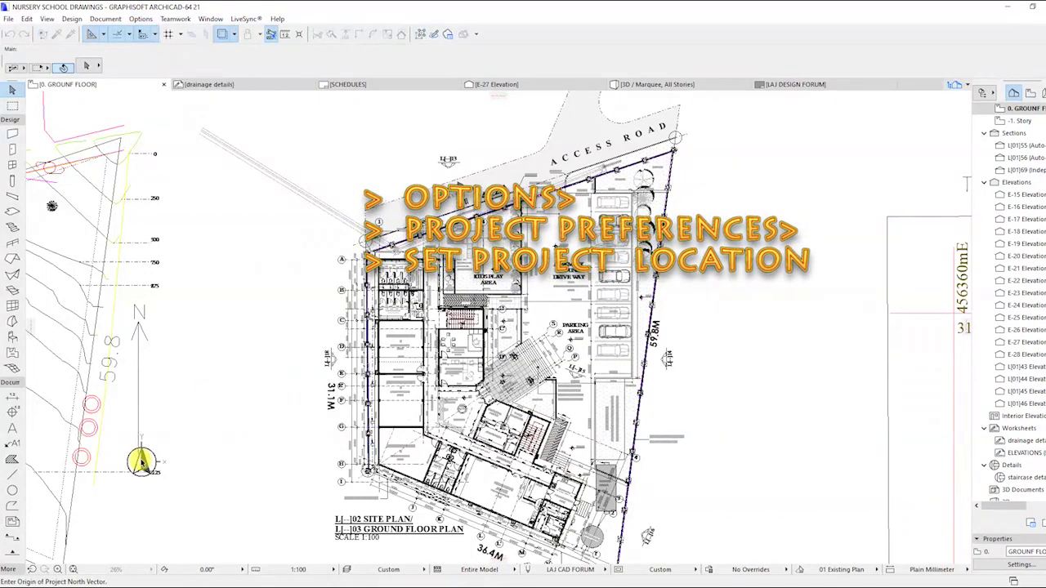
pyautogui.click(139, 455)
pyautogui.click(256, 459)
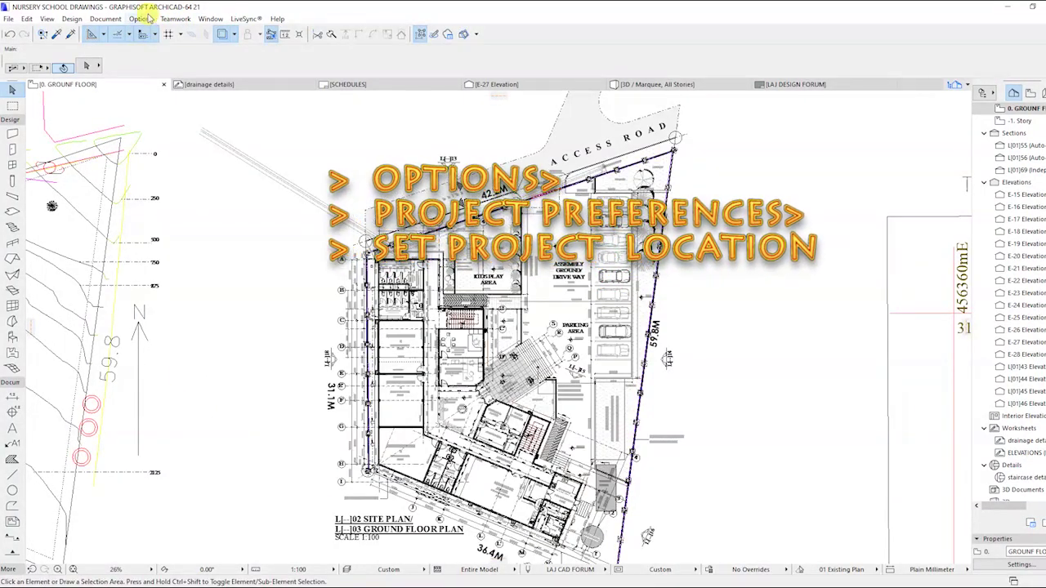
# - Redefine project north a final time so it follows the drawn north arrow
pyautogui.click(140, 18)
pyautogui.moveTo(177, 131)
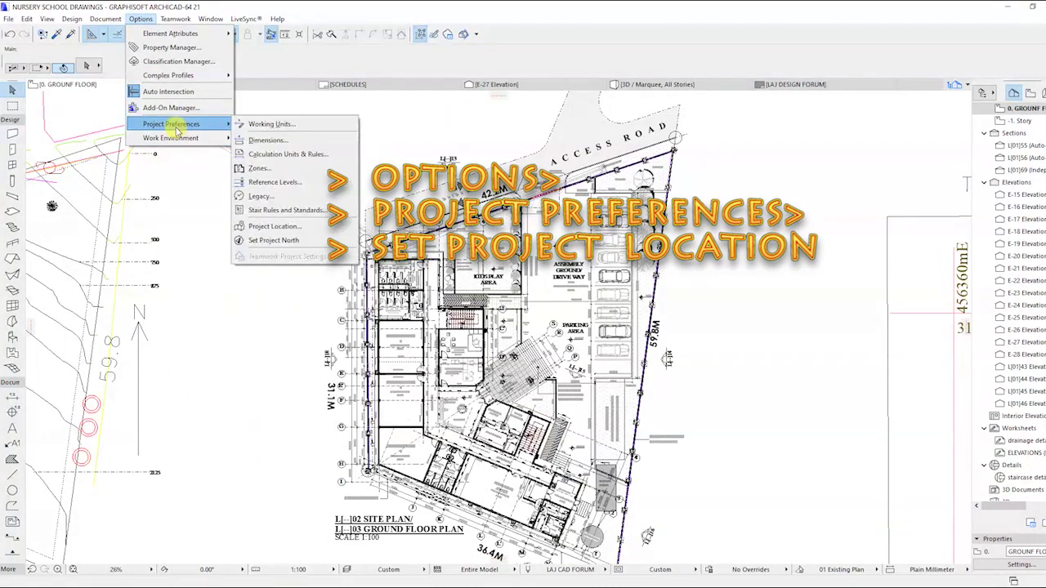
pyautogui.click(273, 240)
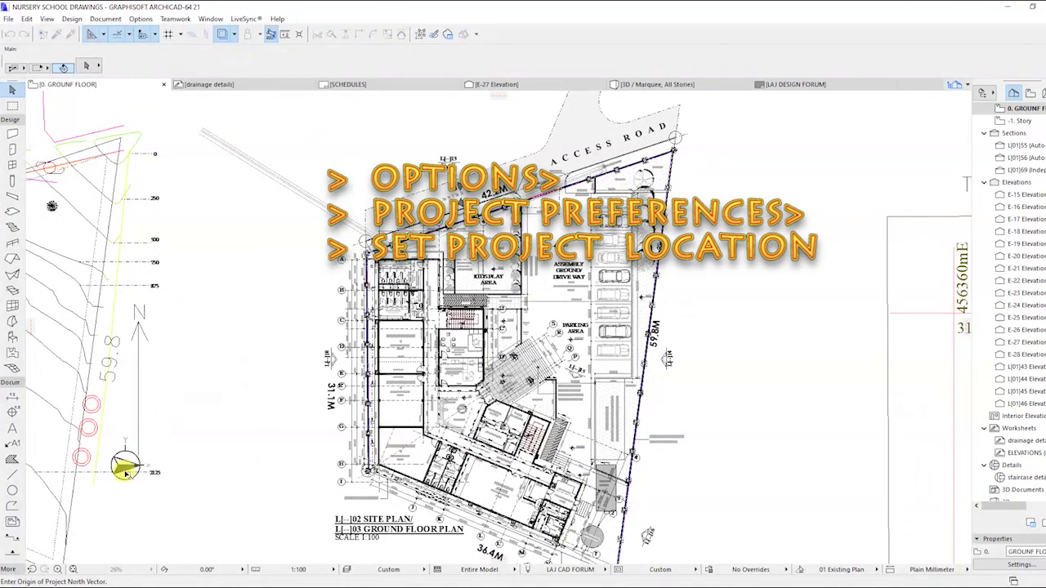
pyautogui.click(139, 335)
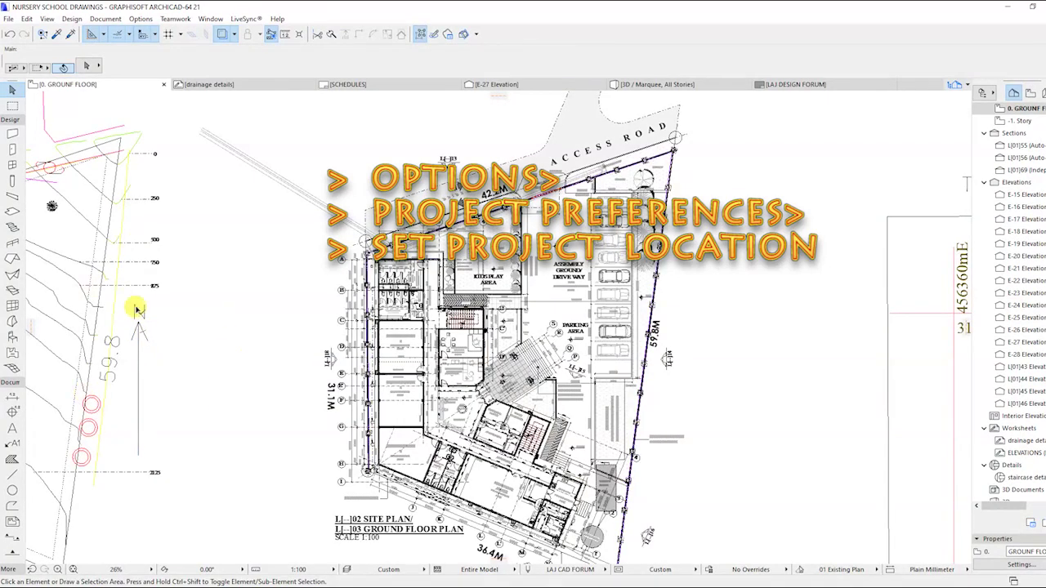
pyautogui.click(71, 18)
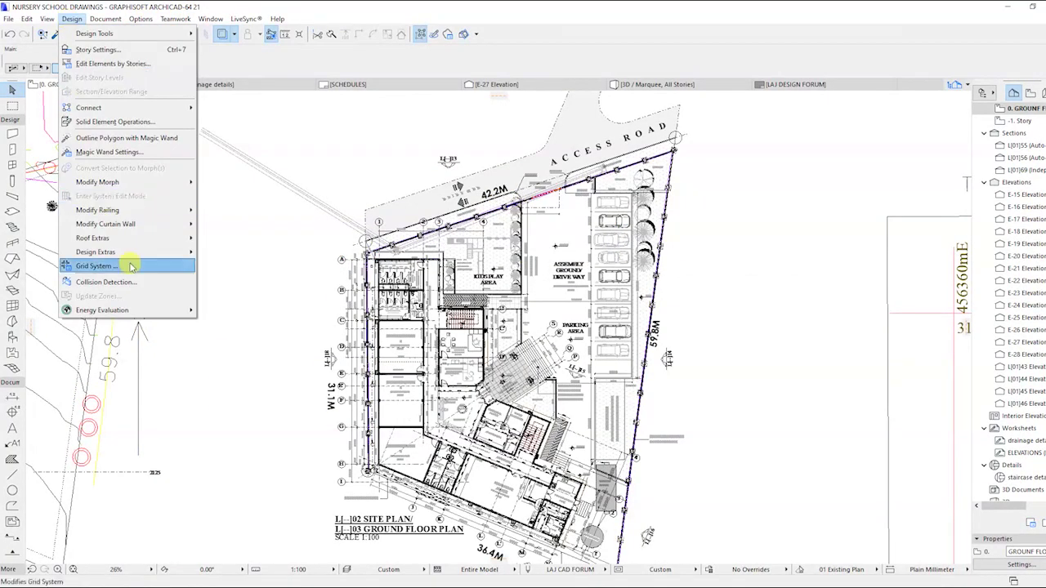
pyautogui.moveTo(180, 313)
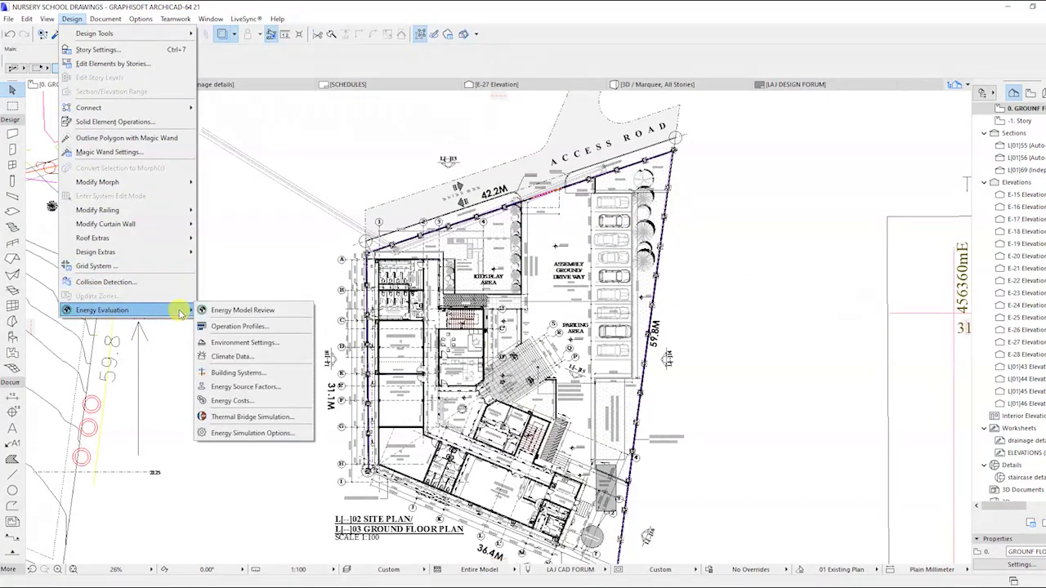
pyautogui.click(233, 357)
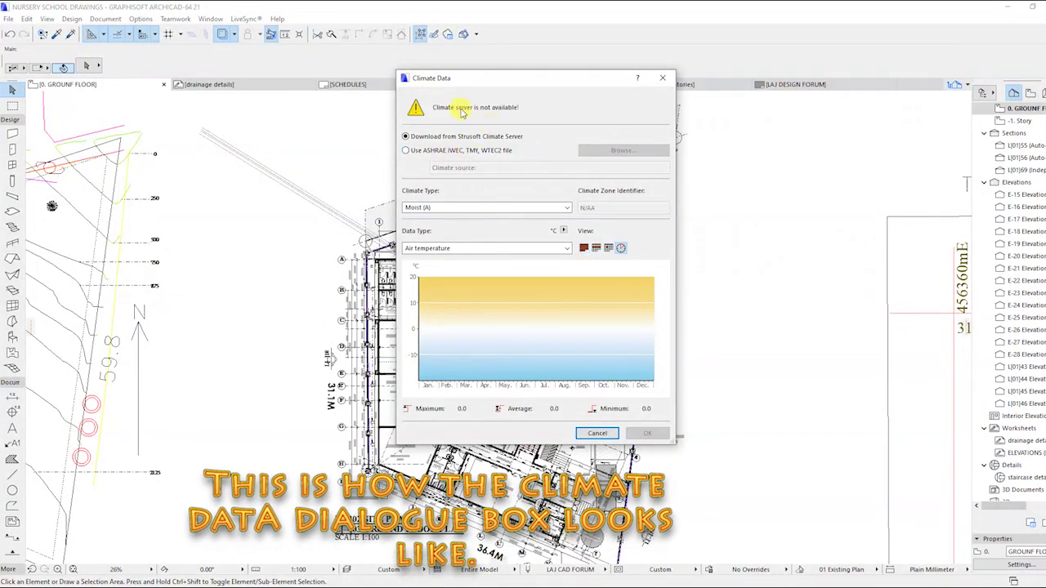
pyautogui.click(661, 79)
pyautogui.click(142, 20)
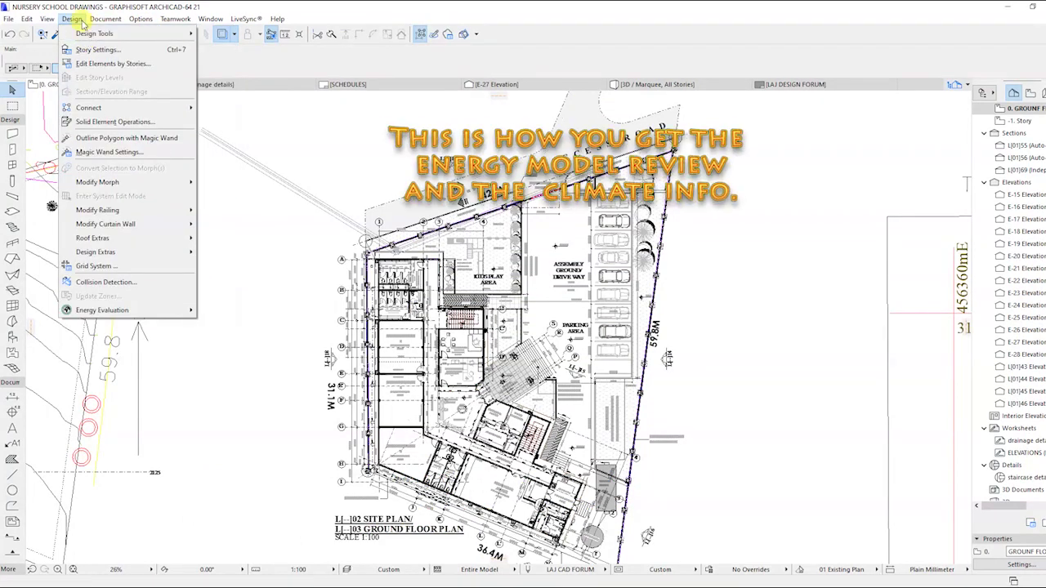
pyautogui.moveTo(139, 313)
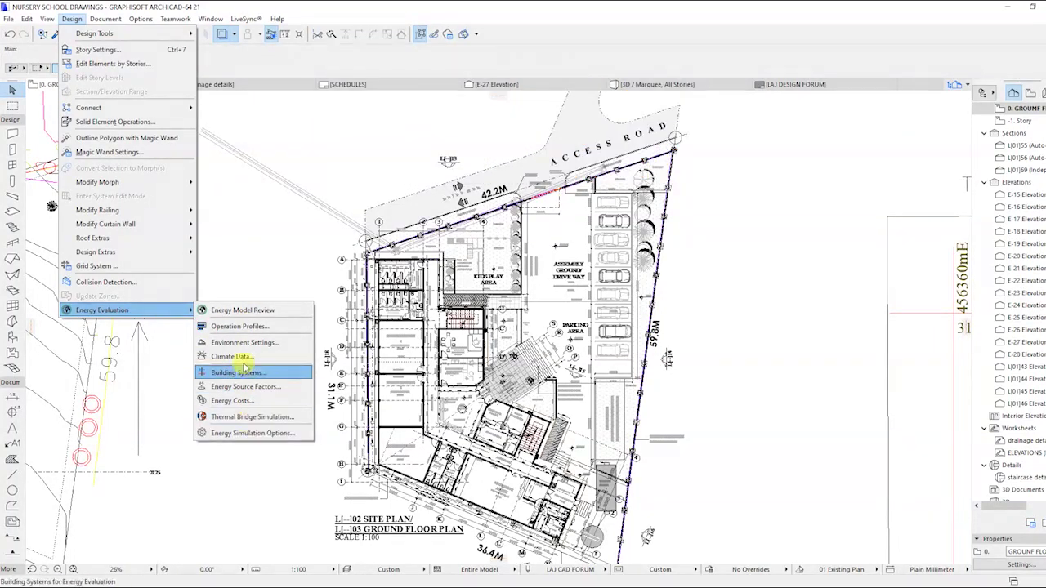
pyautogui.click(242, 309)
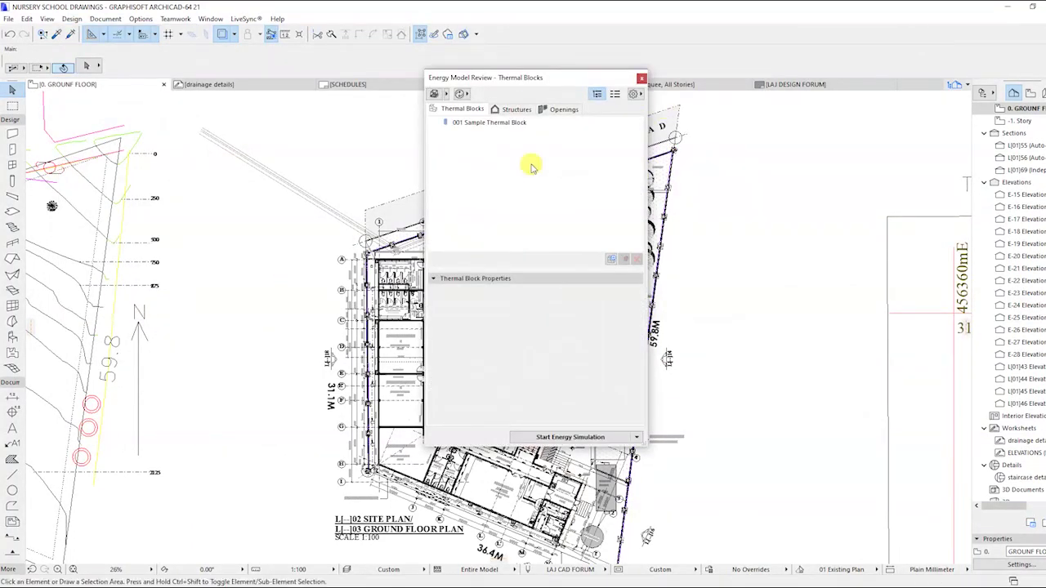
pyautogui.click(640, 79)
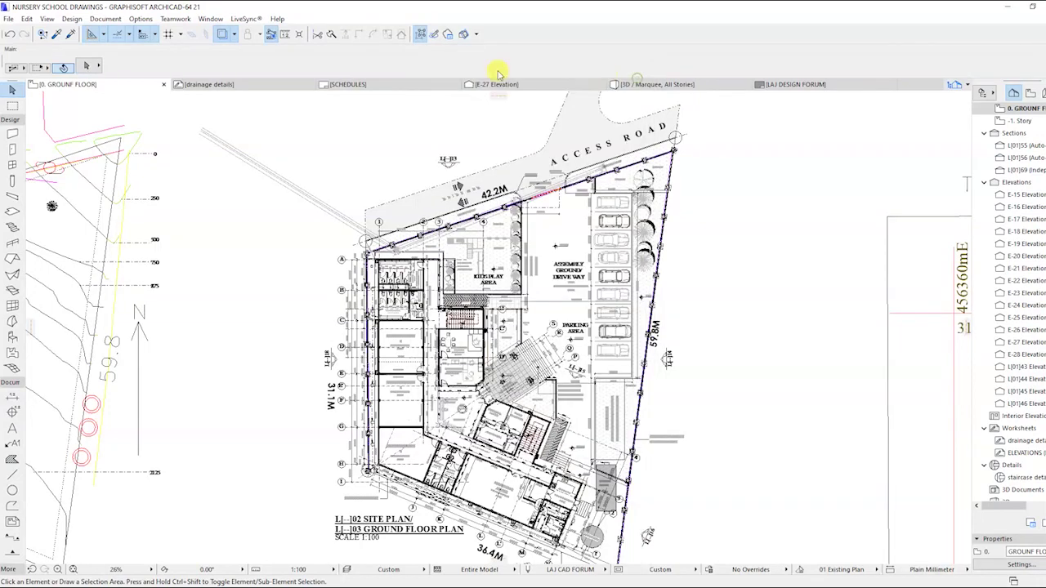
pyautogui.click(72, 18)
# - Open the full Project Info from the Project Location settings
pyautogui.click(142, 20)
pyautogui.moveTo(198, 123)
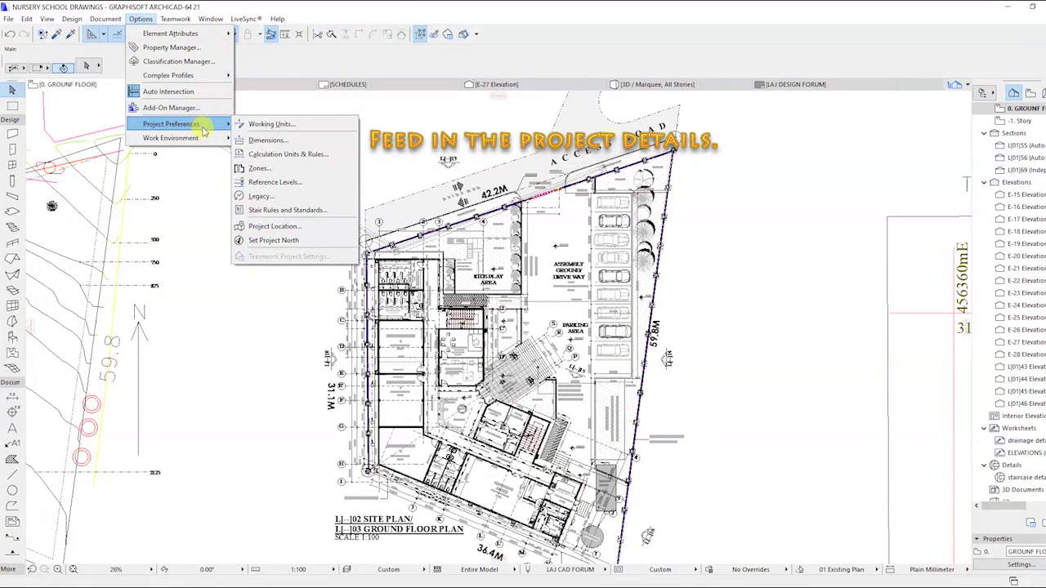
pyautogui.click(259, 230)
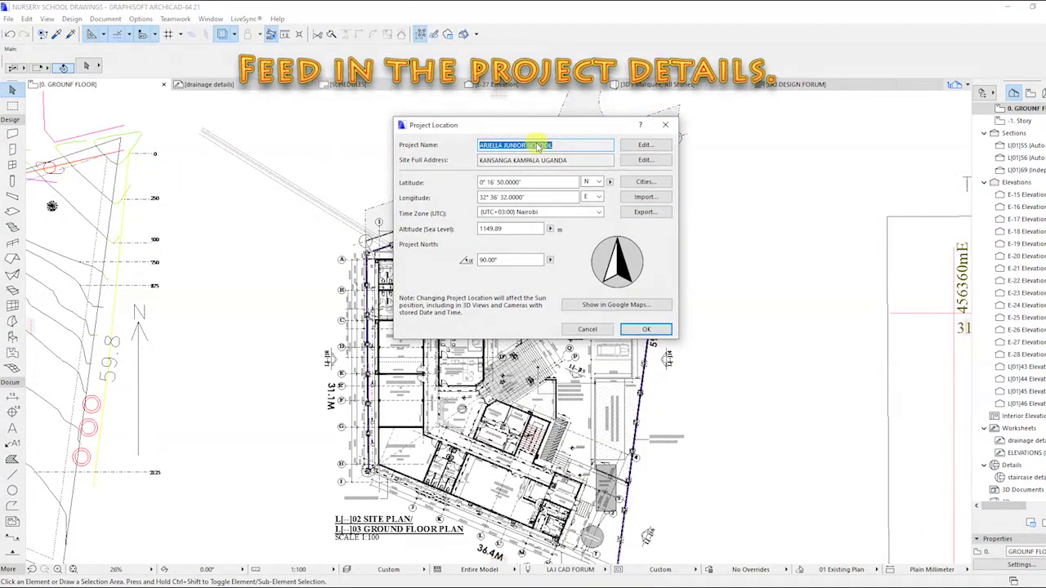
pyautogui.click(646, 145)
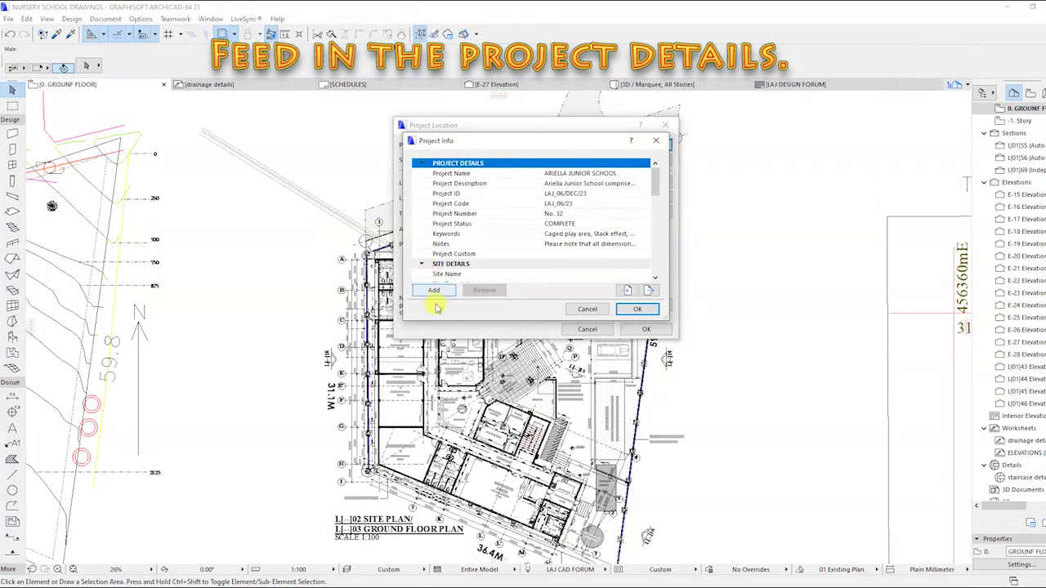
# - Go through the project name, description, ID, code, status, keywords and notes entries
pyautogui.click(564, 174)
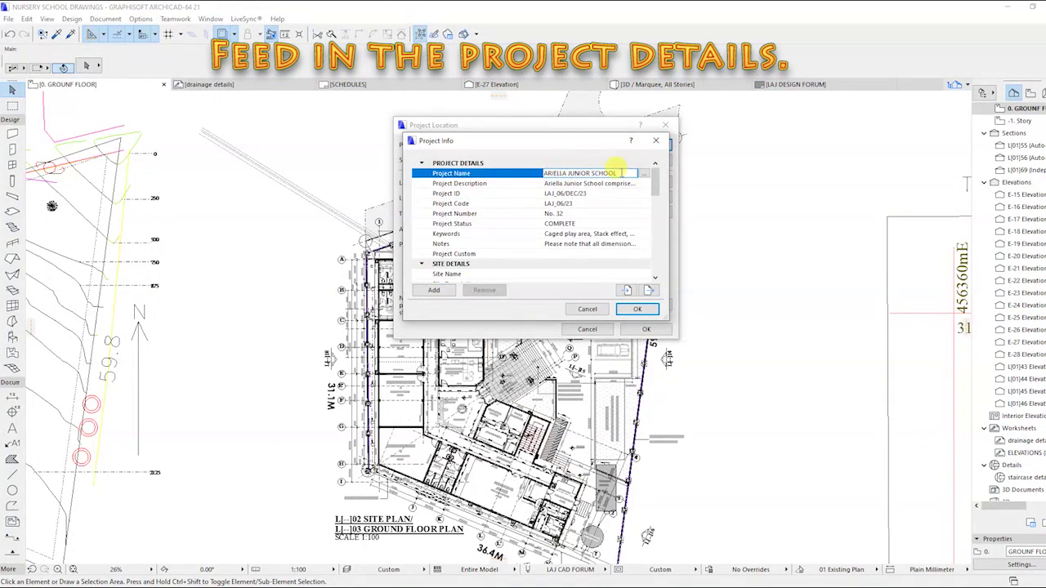
pyautogui.click(470, 185)
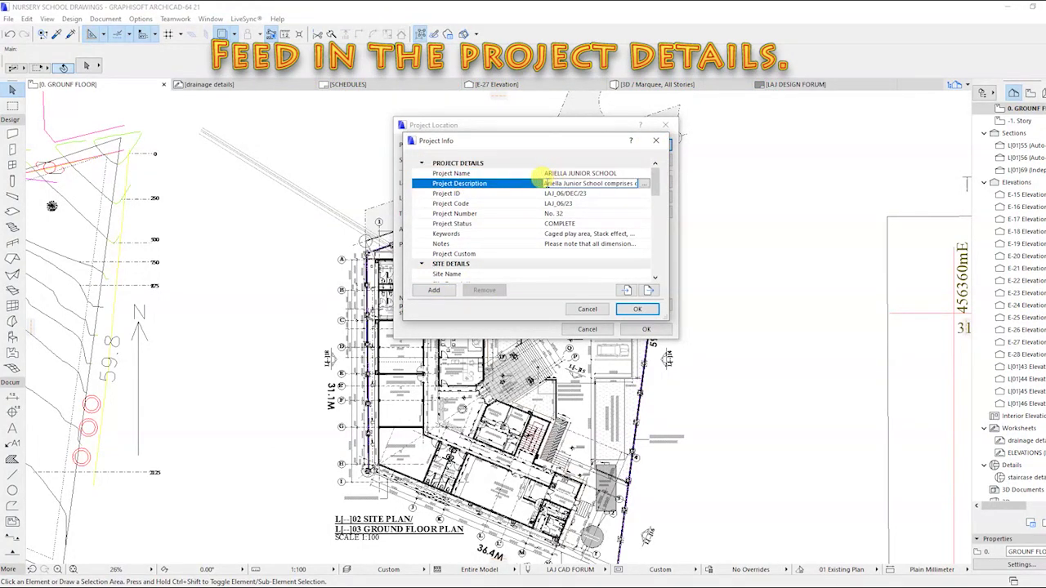
pyautogui.moveTo(544, 183); pyautogui.dragTo(651, 180)
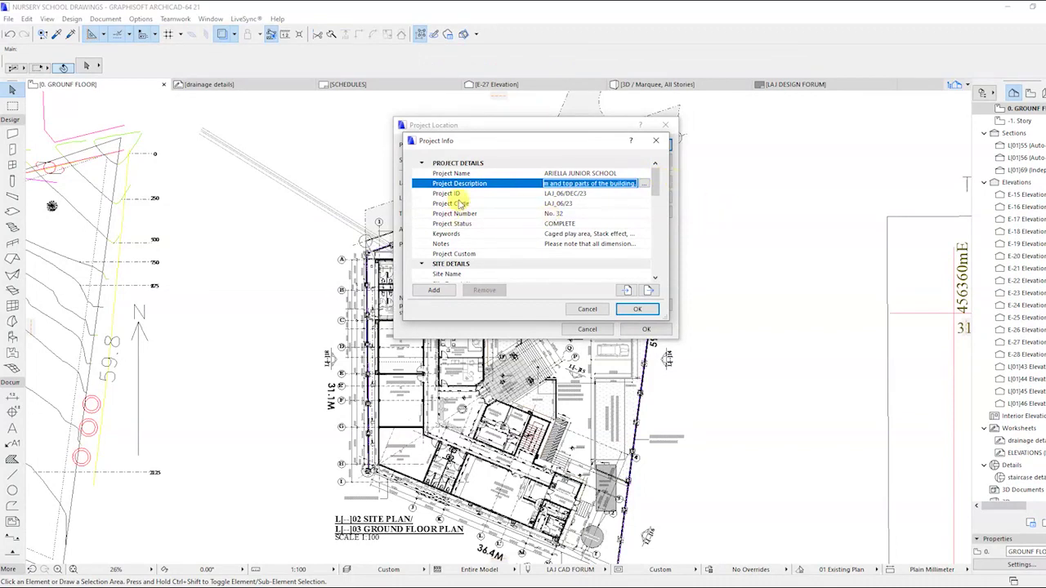
pyautogui.click(569, 193)
pyautogui.click(562, 202)
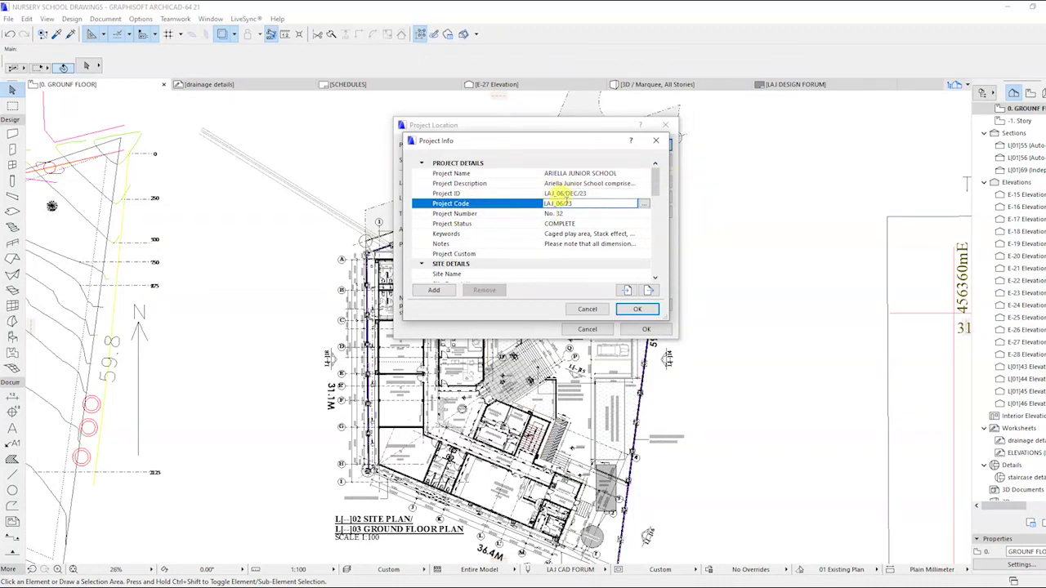
pyautogui.click(470, 224)
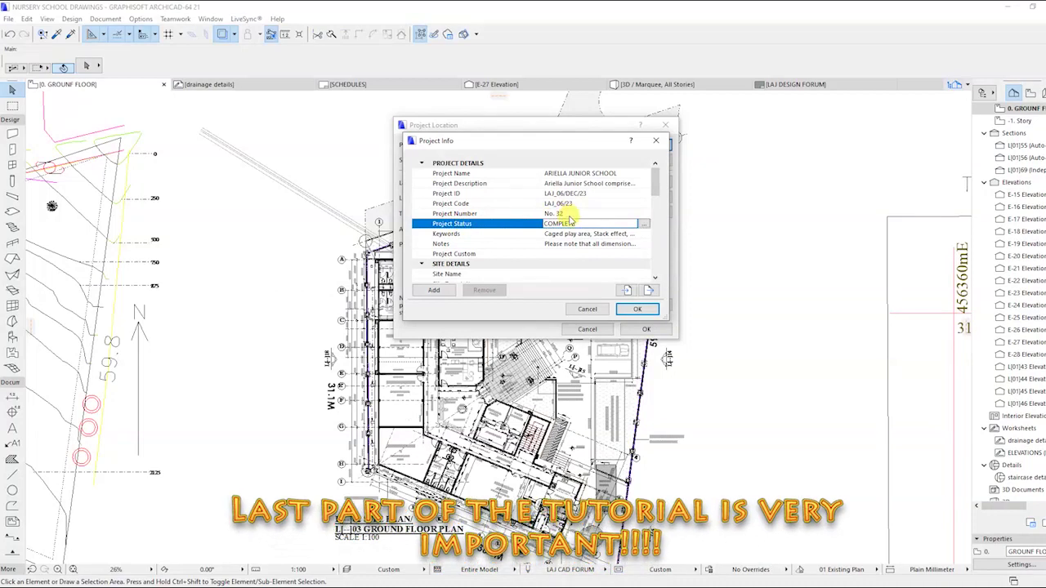
pyautogui.click(475, 235)
pyautogui.click(450, 244)
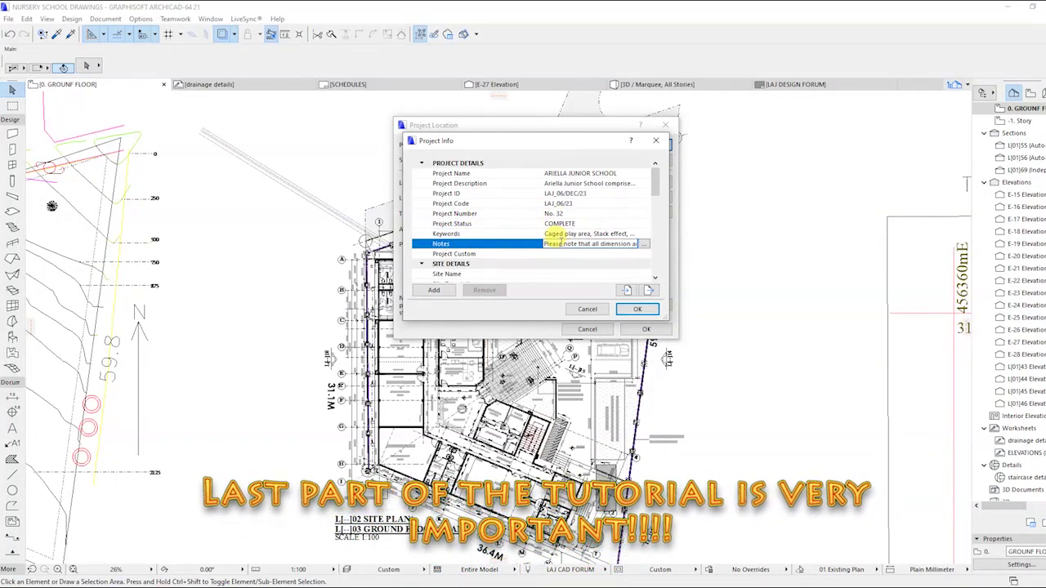
pyautogui.scroll(-2, 494, 250)
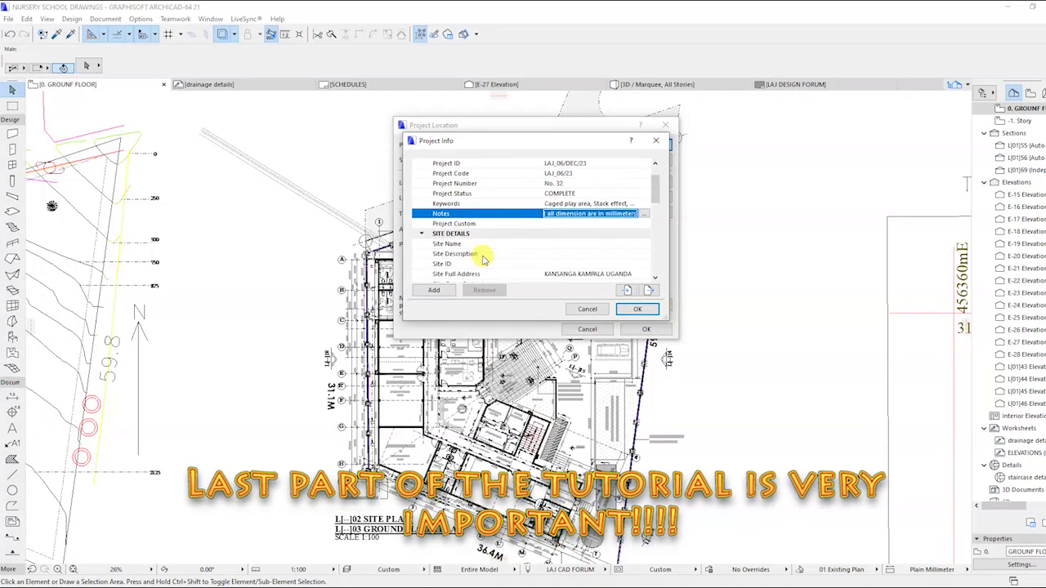
pyautogui.click(489, 196)
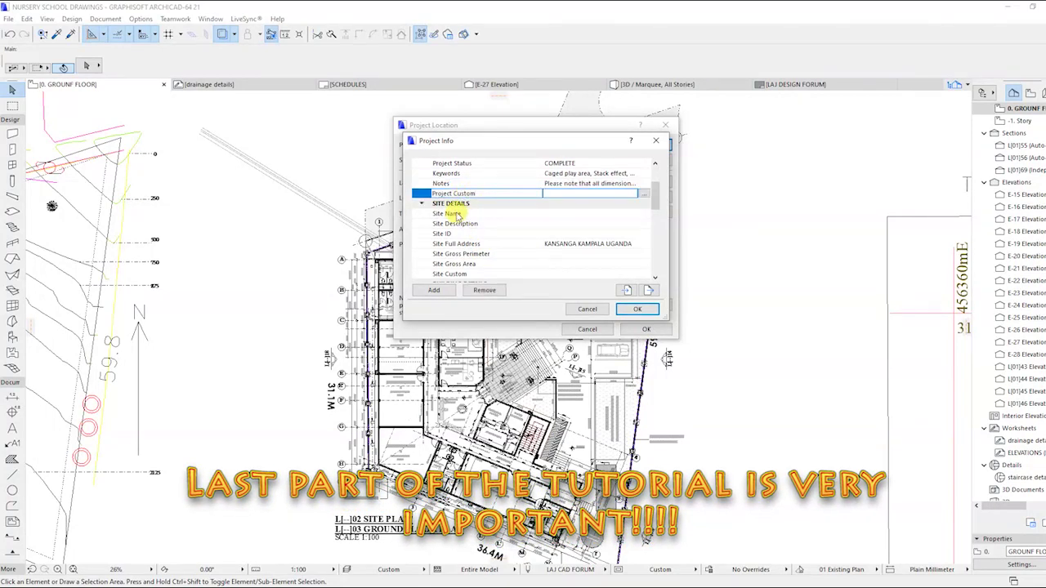
# - Set the Site Description to 'Gentle slope' and review the other site entries
pyautogui.click(456, 215)
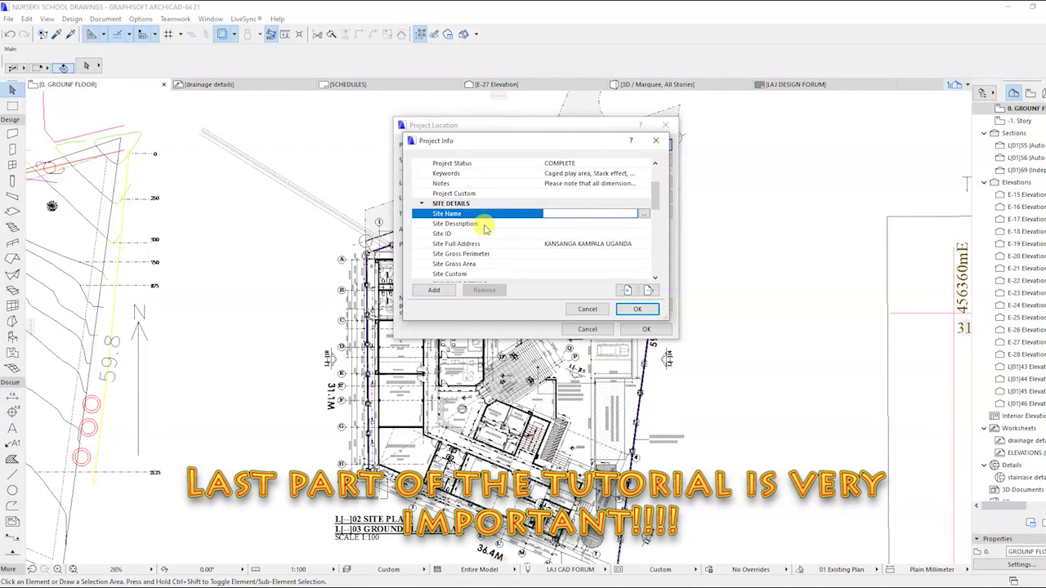
pyautogui.click(482, 224)
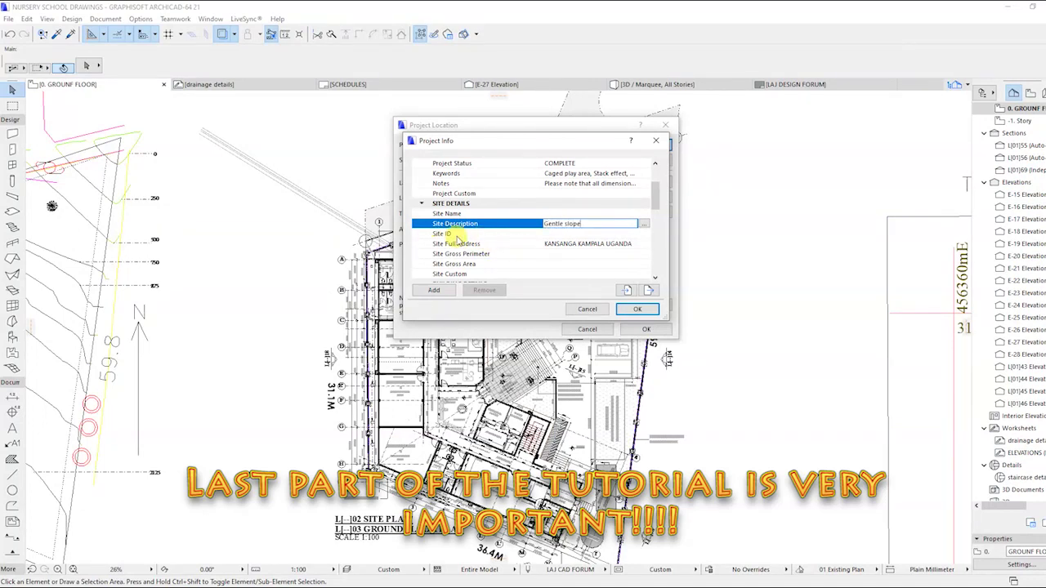
pyautogui.press('Down')
pyautogui.press('Down')
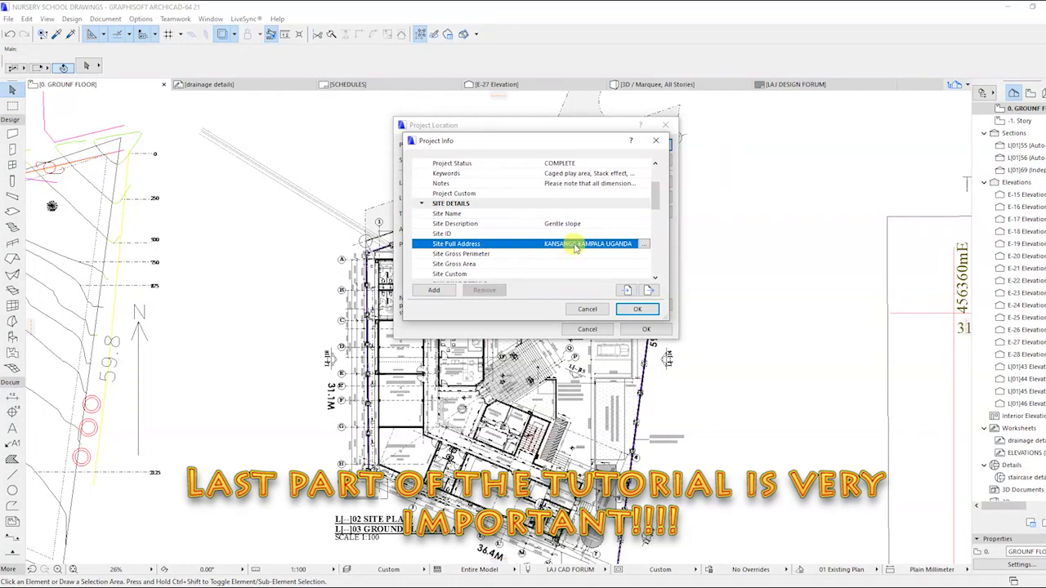
pyautogui.click(510, 256)
pyautogui.press('Down')
pyautogui.press('Down')
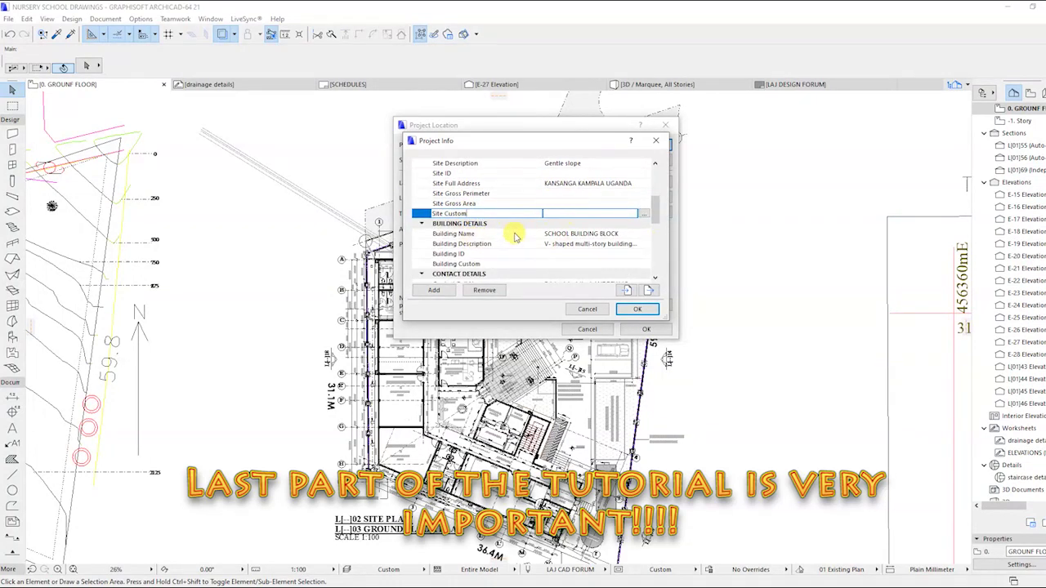
# - Review the Building name, description and custom entries
pyautogui.click(515, 236)
pyautogui.click(486, 245)
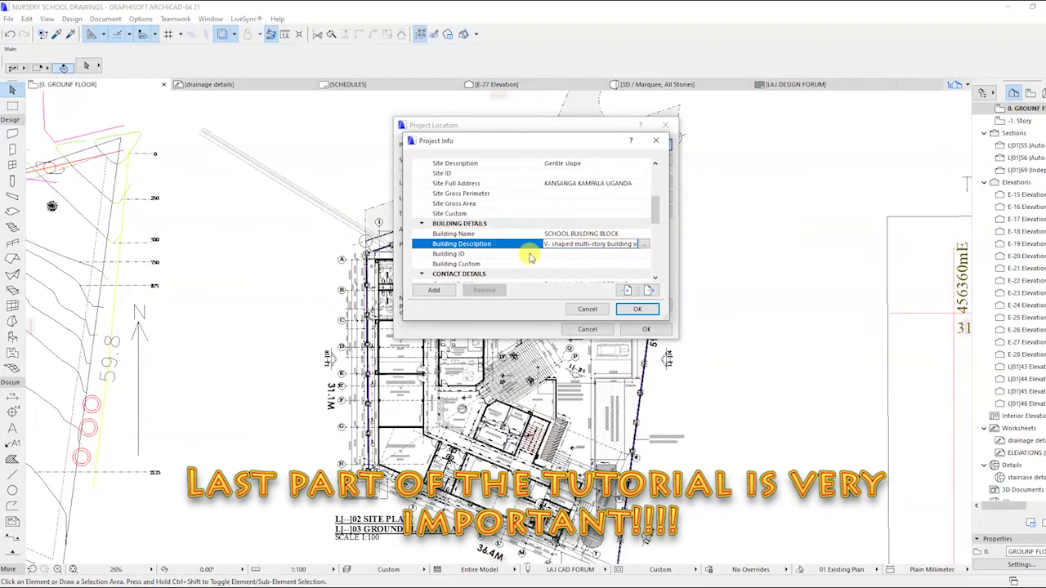
pyautogui.scroll(-1, 528, 255)
pyautogui.click(482, 235)
pyautogui.scroll(-1, 507, 233)
# - Edit the contact's full name in the multi-part name editor
pyautogui.click(519, 225)
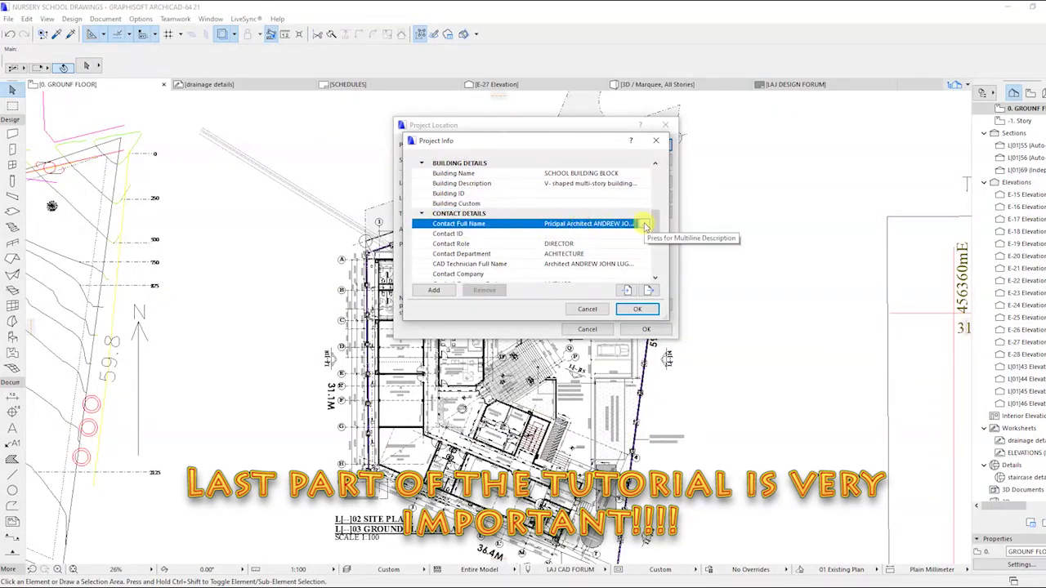
pyautogui.click(645, 225)
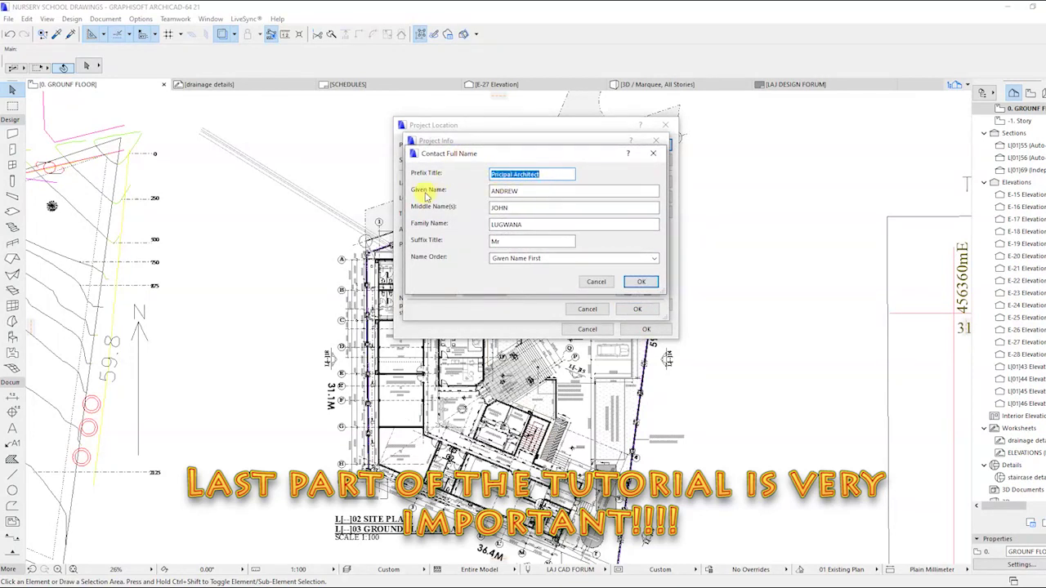
pyautogui.click(638, 282)
# - Review the contact role, department, CAD technician, company code, address, e-mail and phone entries
pyautogui.click(560, 244)
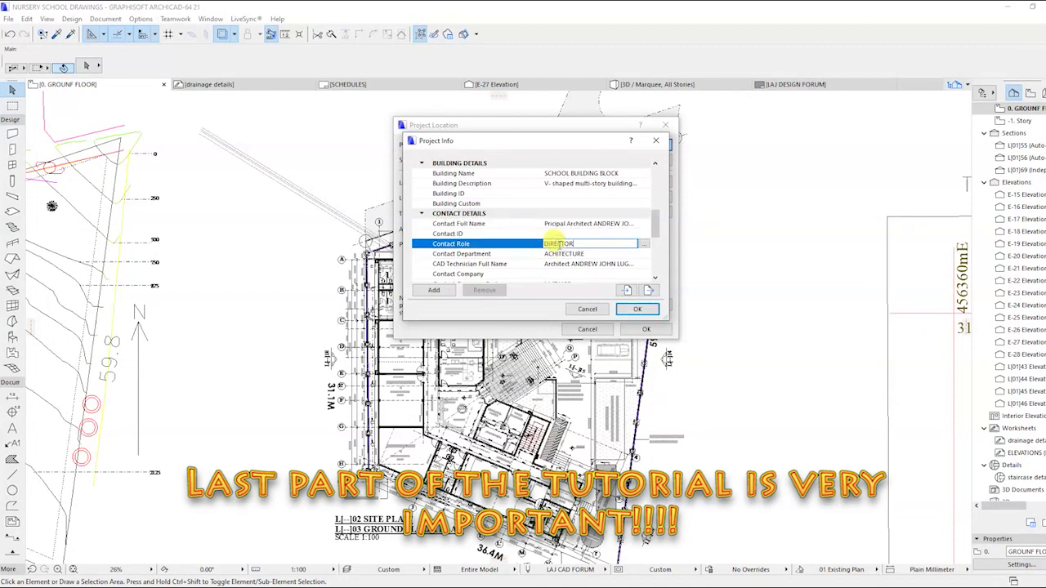
pyautogui.click(577, 254)
pyautogui.scroll(-1, 588, 245)
pyautogui.click(577, 233)
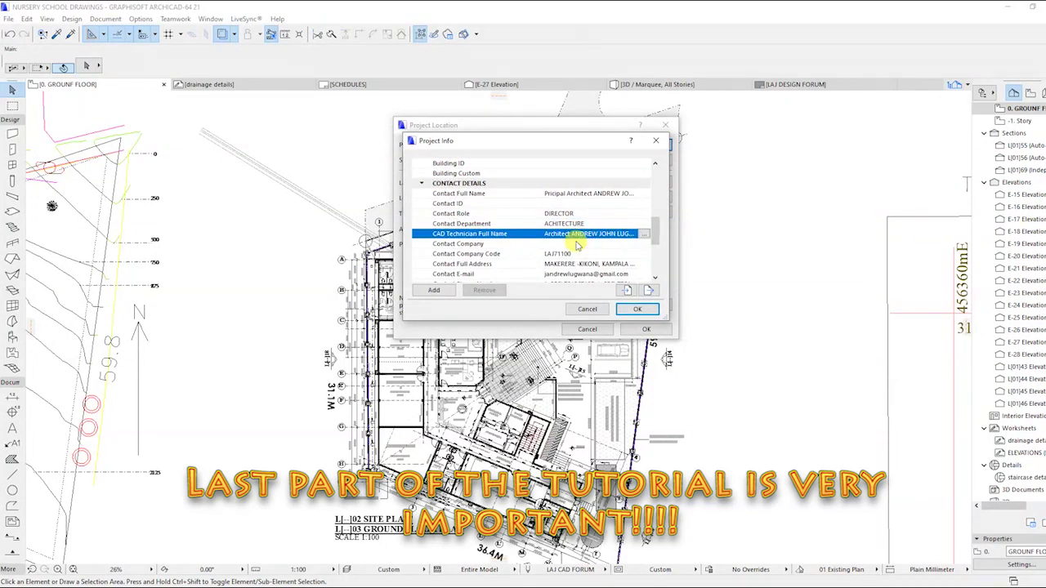
pyautogui.scroll(-1, 577, 241)
pyautogui.click(582, 223)
pyautogui.click(582, 233)
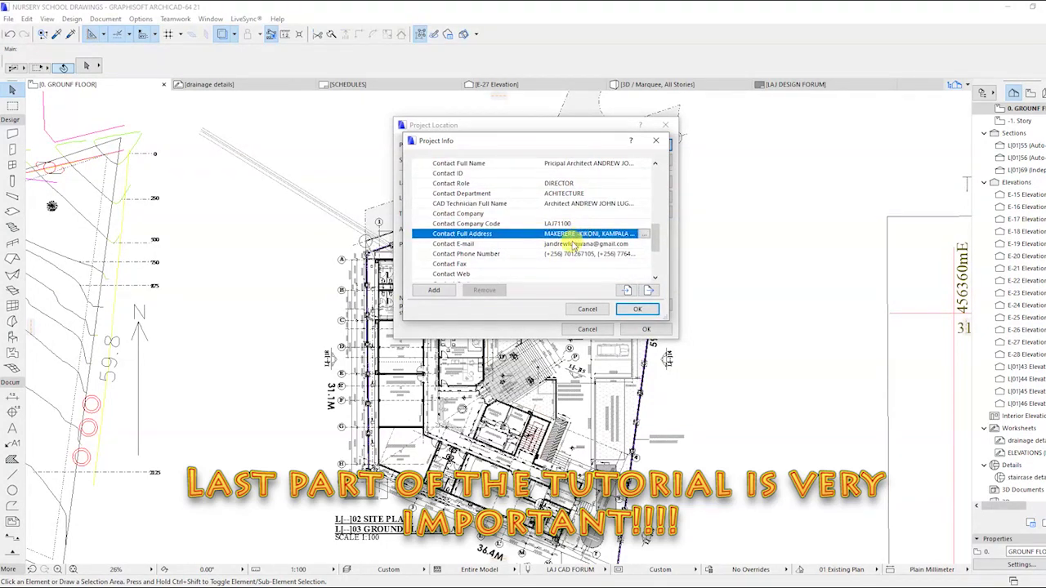
pyautogui.click(576, 243)
pyautogui.click(572, 254)
pyautogui.scroll(-2, 552, 248)
# - Review the client name, company and address entries, then confirm Project Info
pyautogui.click(553, 245)
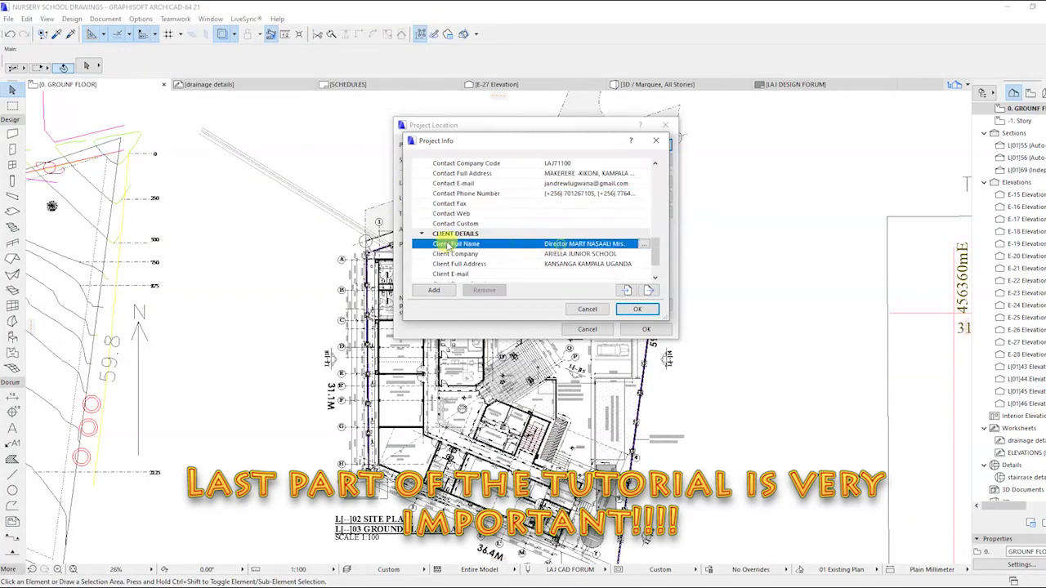
pyautogui.scroll(-1, 564, 237)
pyautogui.click(588, 223)
pyautogui.click(568, 235)
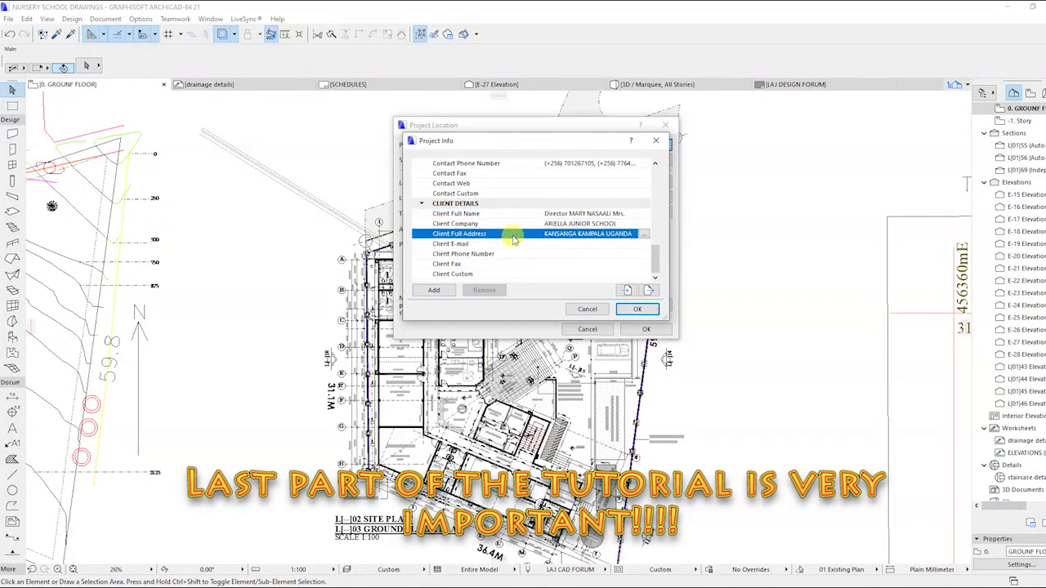
pyautogui.click(634, 309)
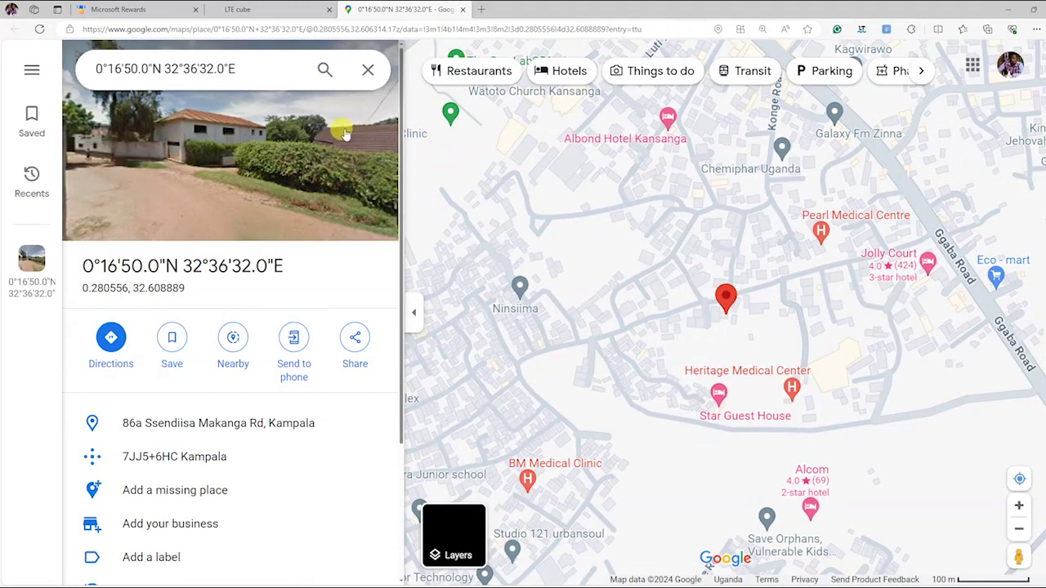
# - Switch Google Maps to satellite imagery and zoom in on the pinned school plot
pyautogui.moveTo(470, 542)
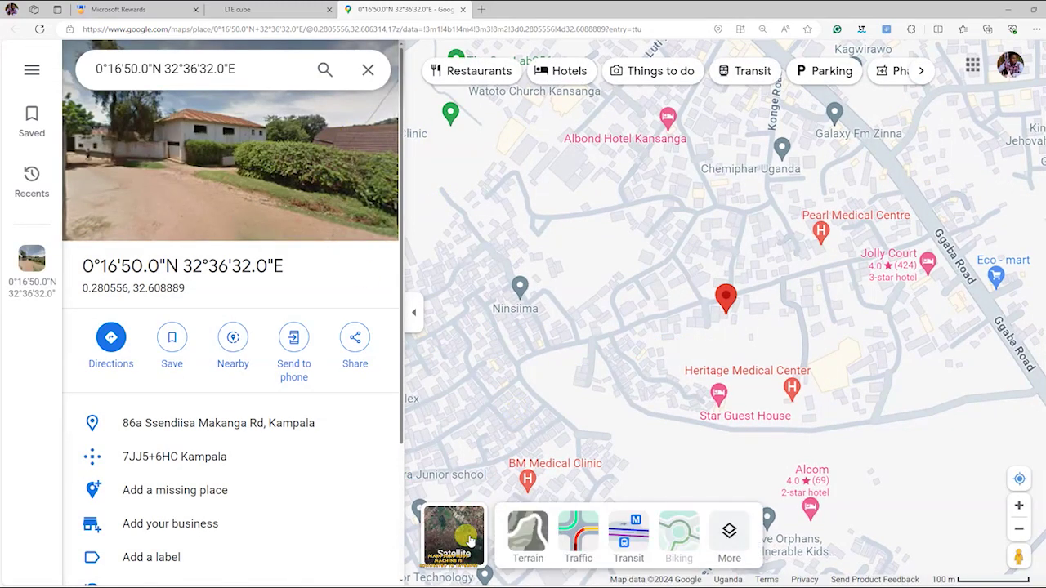
pyautogui.click(462, 536)
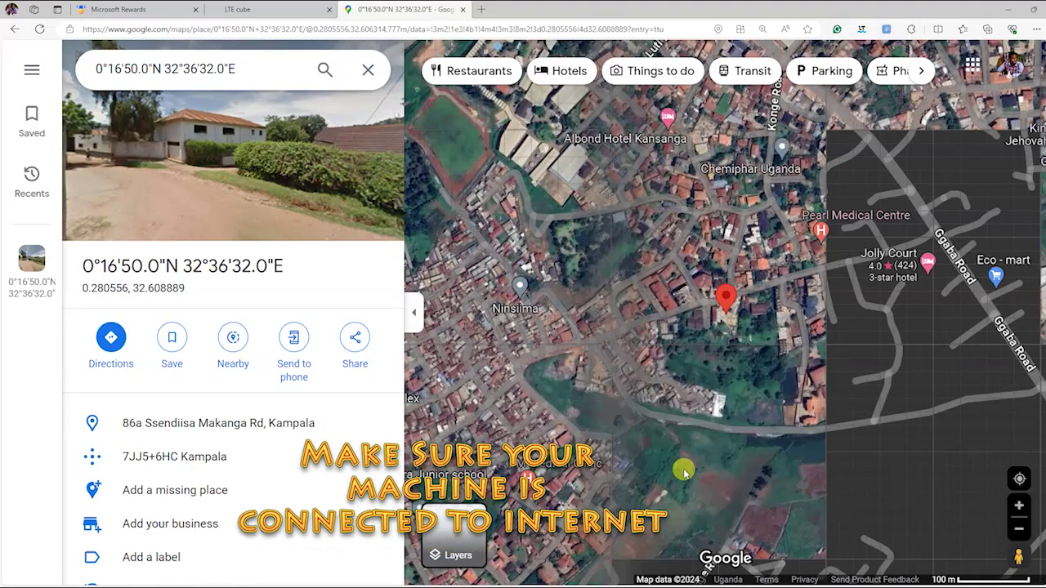
pyautogui.scroll(3, 721, 294)
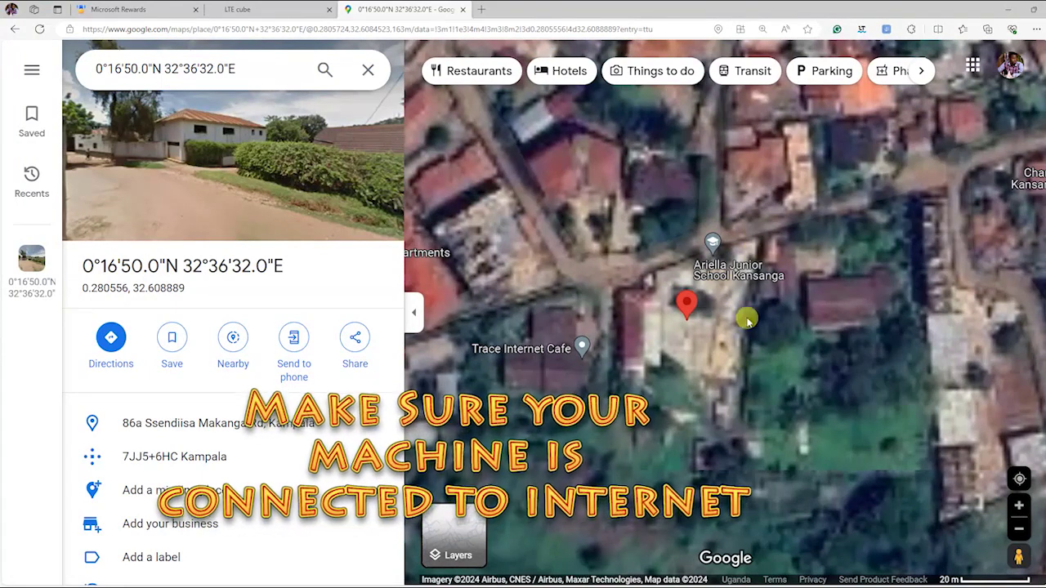
pyautogui.scroll(1, 748, 351)
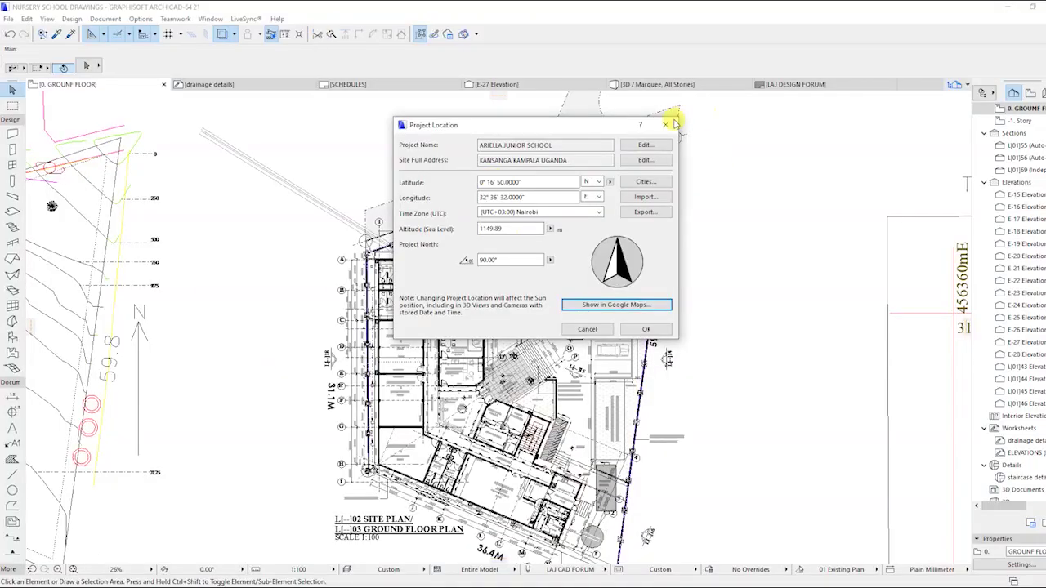
pyautogui.click(669, 124)
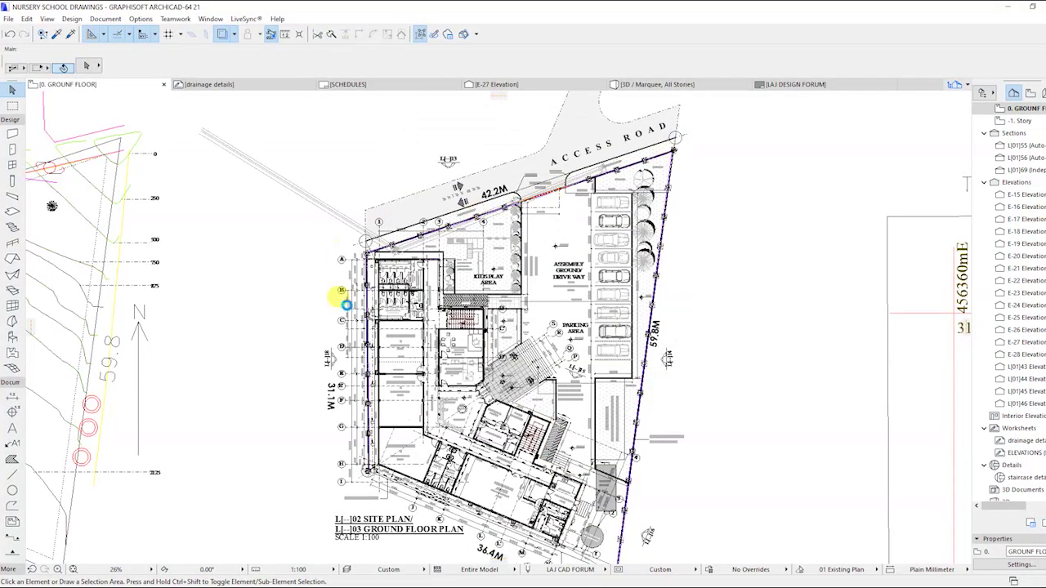
# - Zoom out of the site plan and compare it with the Google Maps view
pyautogui.scroll(-4, 596, 392)
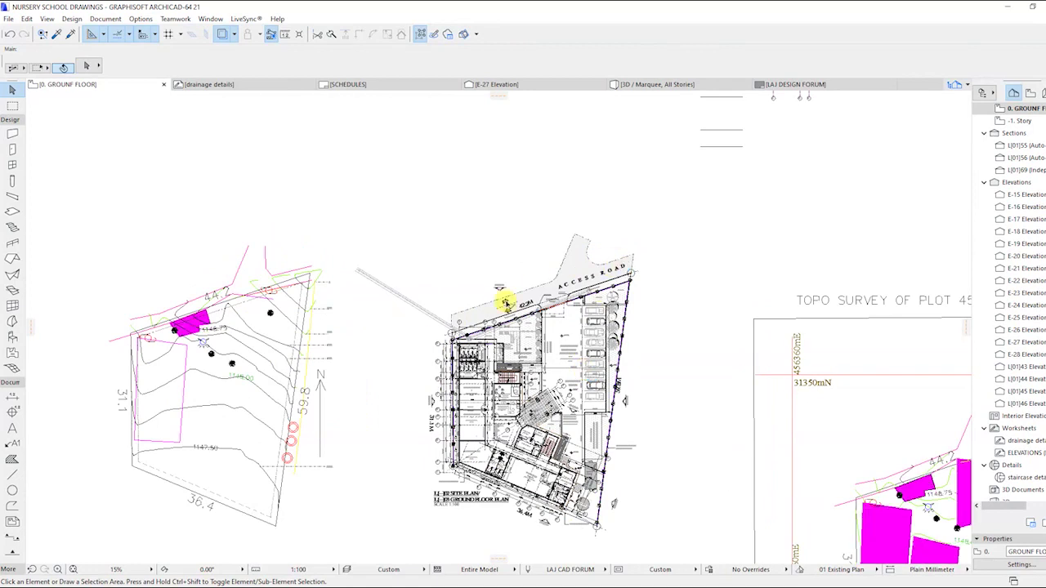
pyautogui.click(497, 47)
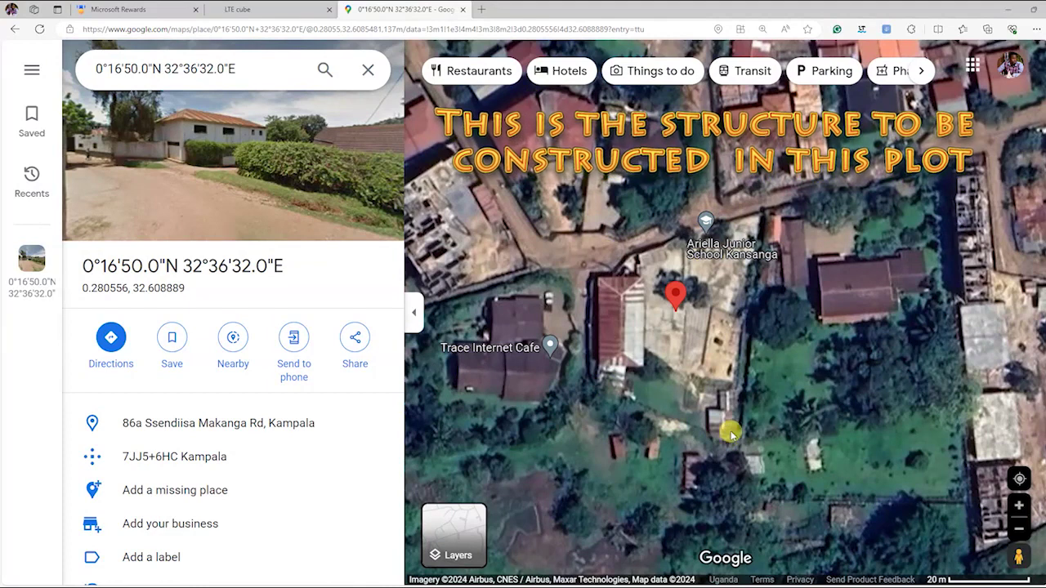
pyautogui.moveTo(302, 8)
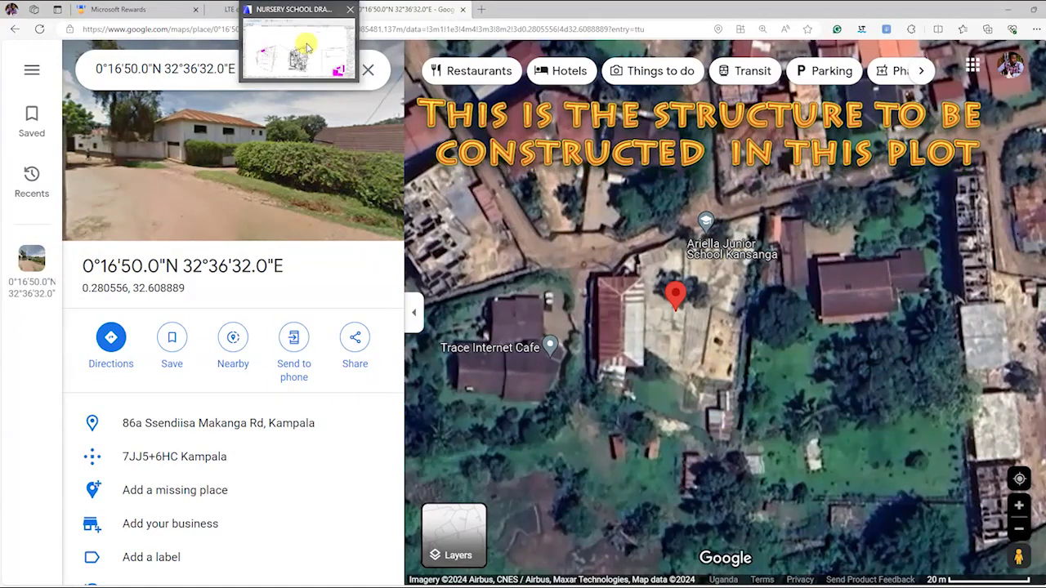
pyautogui.click(303, 37)
# - Orbit the school building in 3D, then go back to the ground floor plan
pyautogui.press('F3')
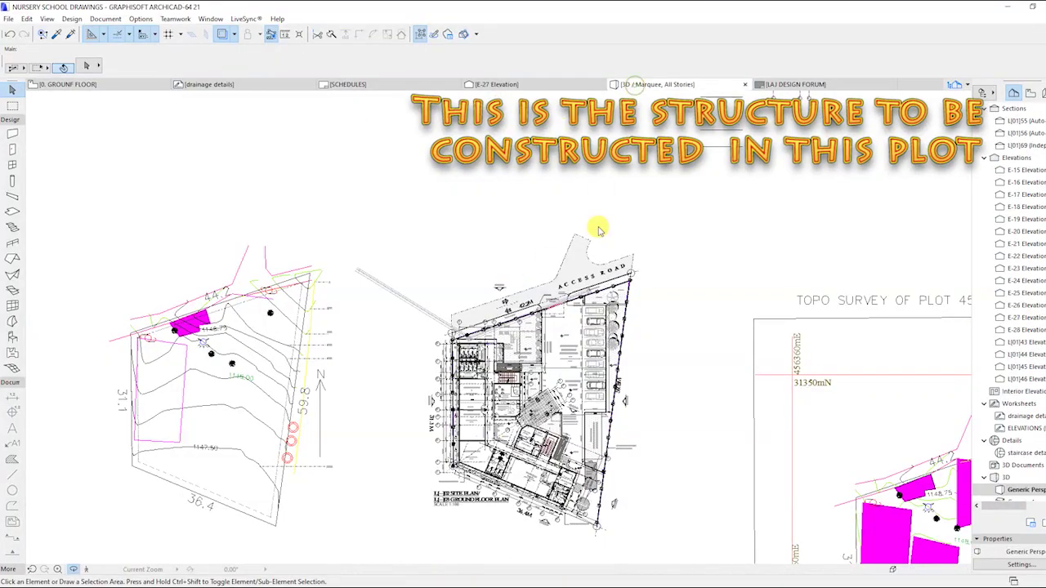
pyautogui.keyDown('shift'); pyautogui.moveTo(477, 209); pyautogui.dragTo(439, 221, button='middle'); pyautogui.keyUp('shift')
pyautogui.press('F2')
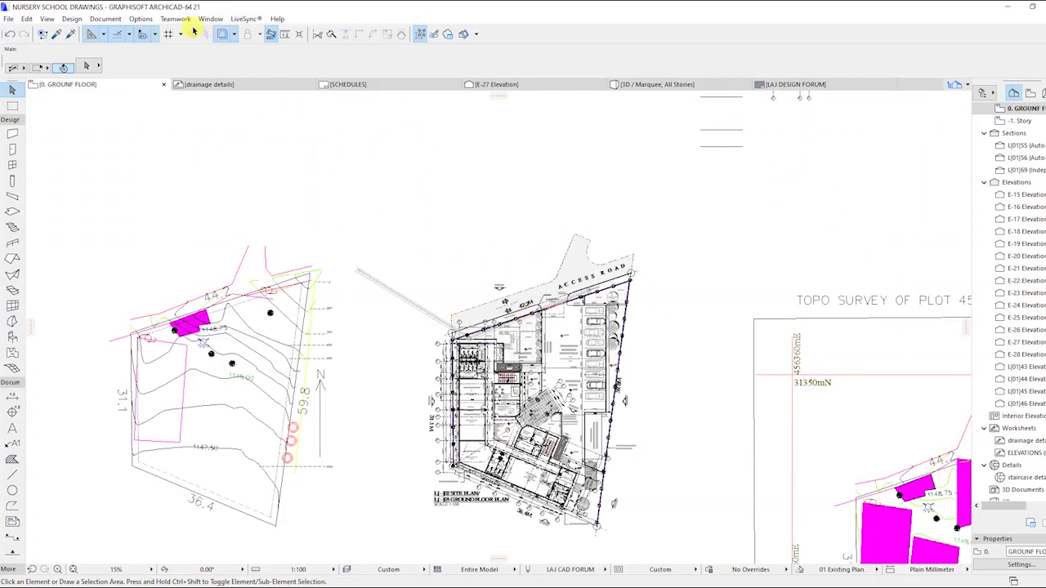
pyautogui.click(199, 20)
pyautogui.moveTo(143, 19)
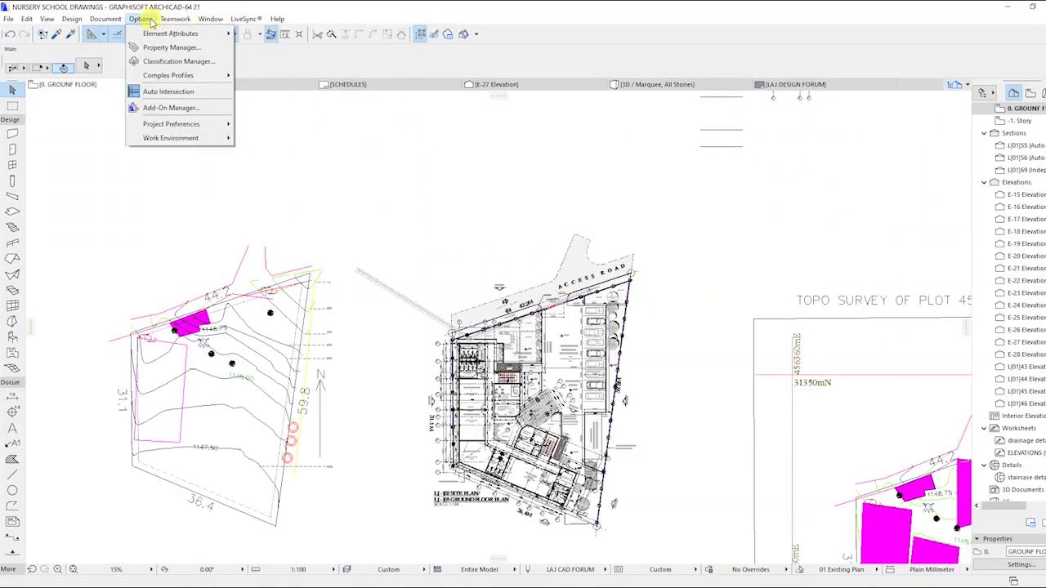
pyautogui.moveTo(191, 129)
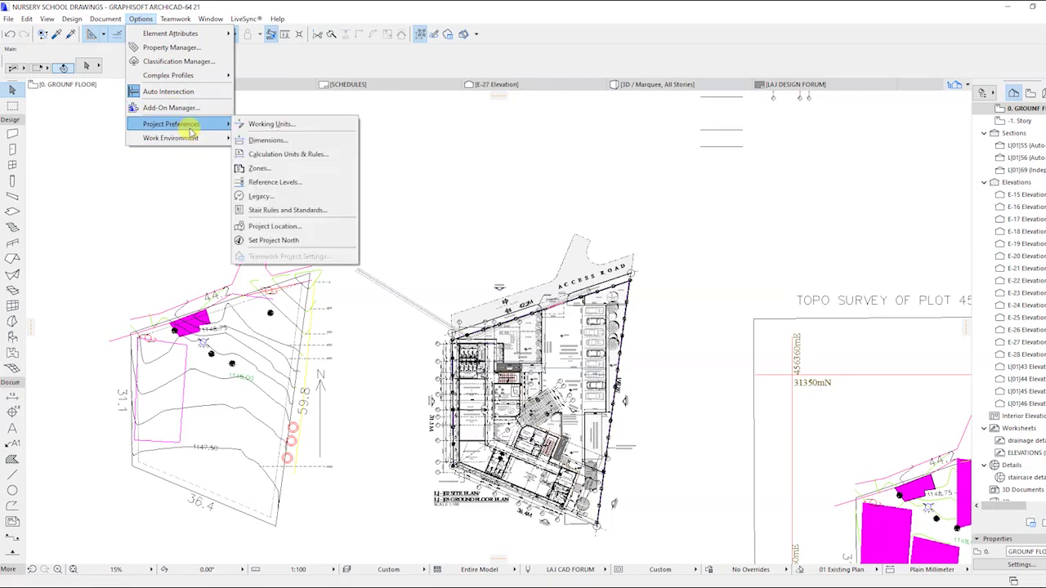
pyautogui.click(302, 229)
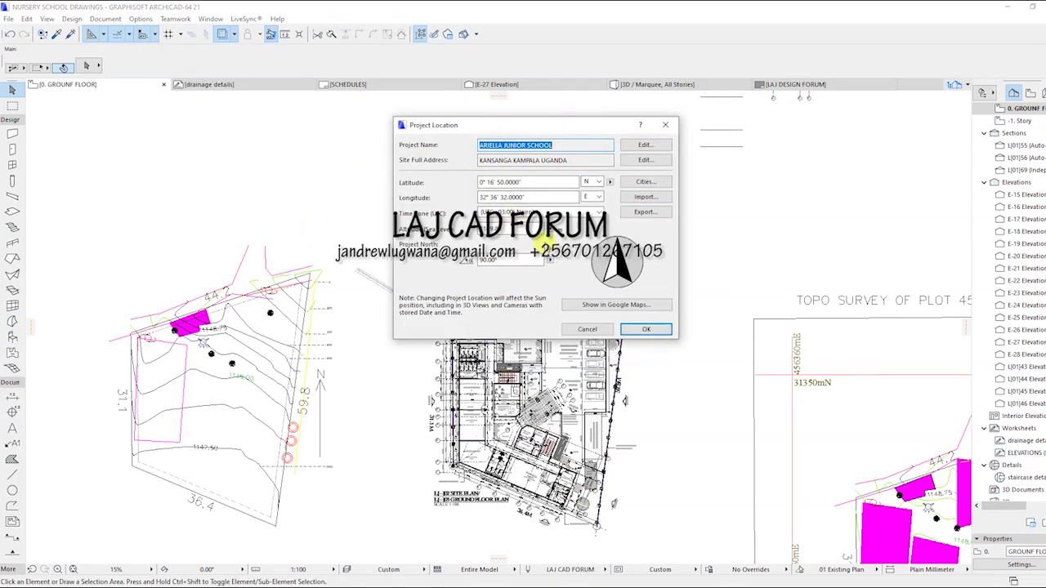
pyautogui.click(645, 145)
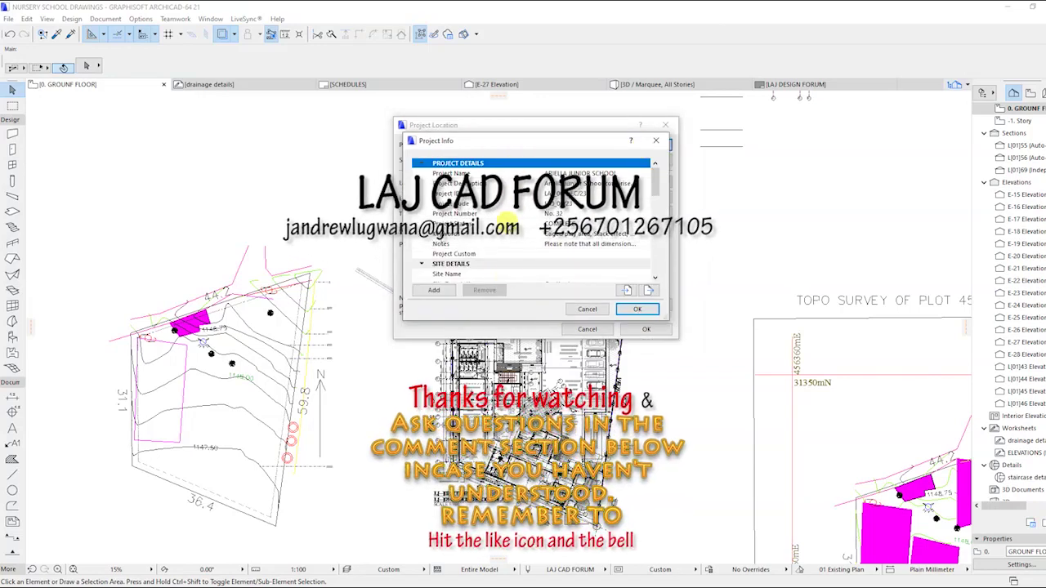
pyautogui.scroll(-5, 515, 229)
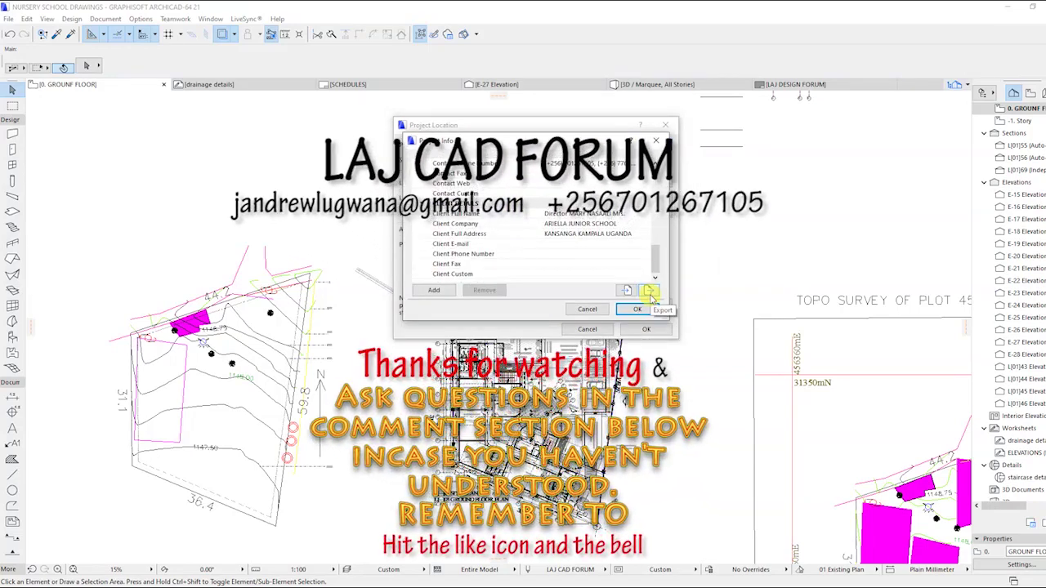
pyautogui.click(659, 140)
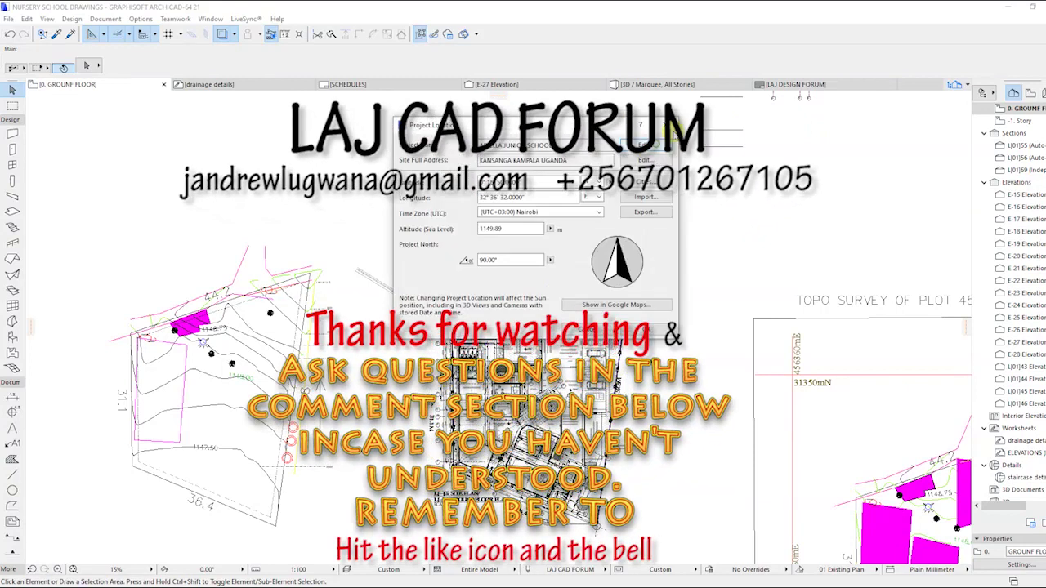